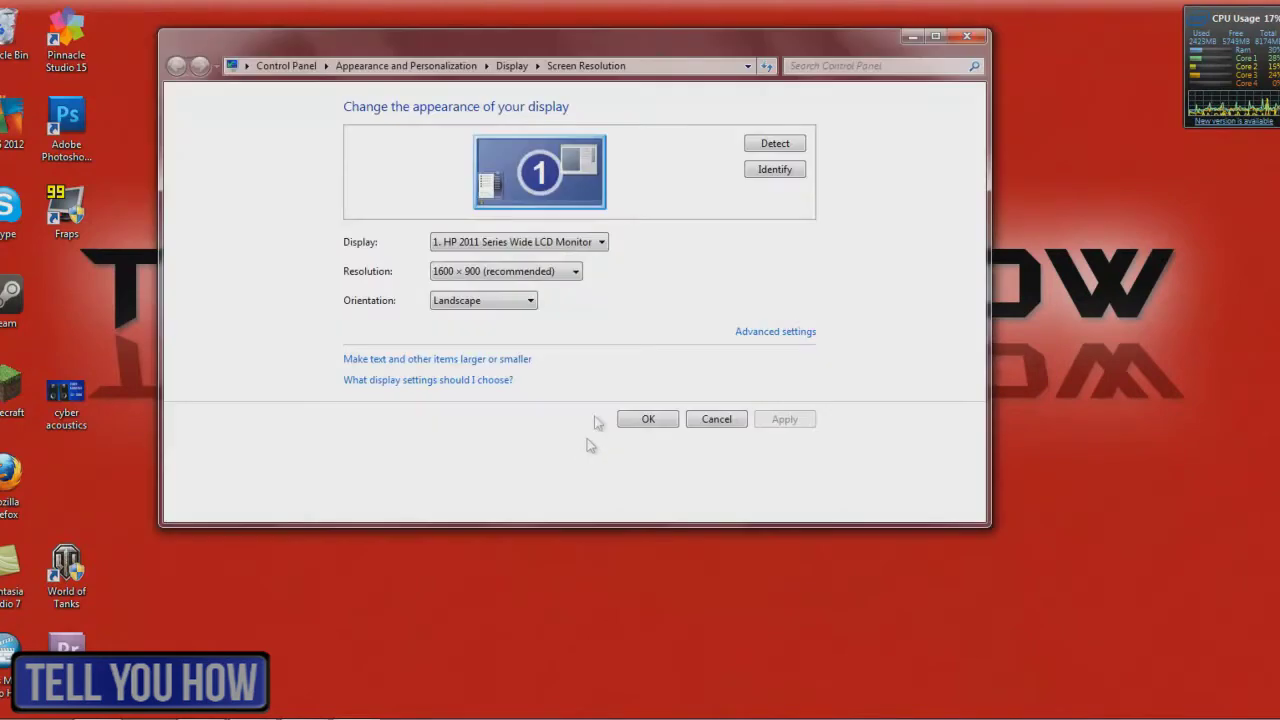
# Step: Close the Screen Resolution window and switch to the blank document in Photoshop
pyautogui.click(967, 36)
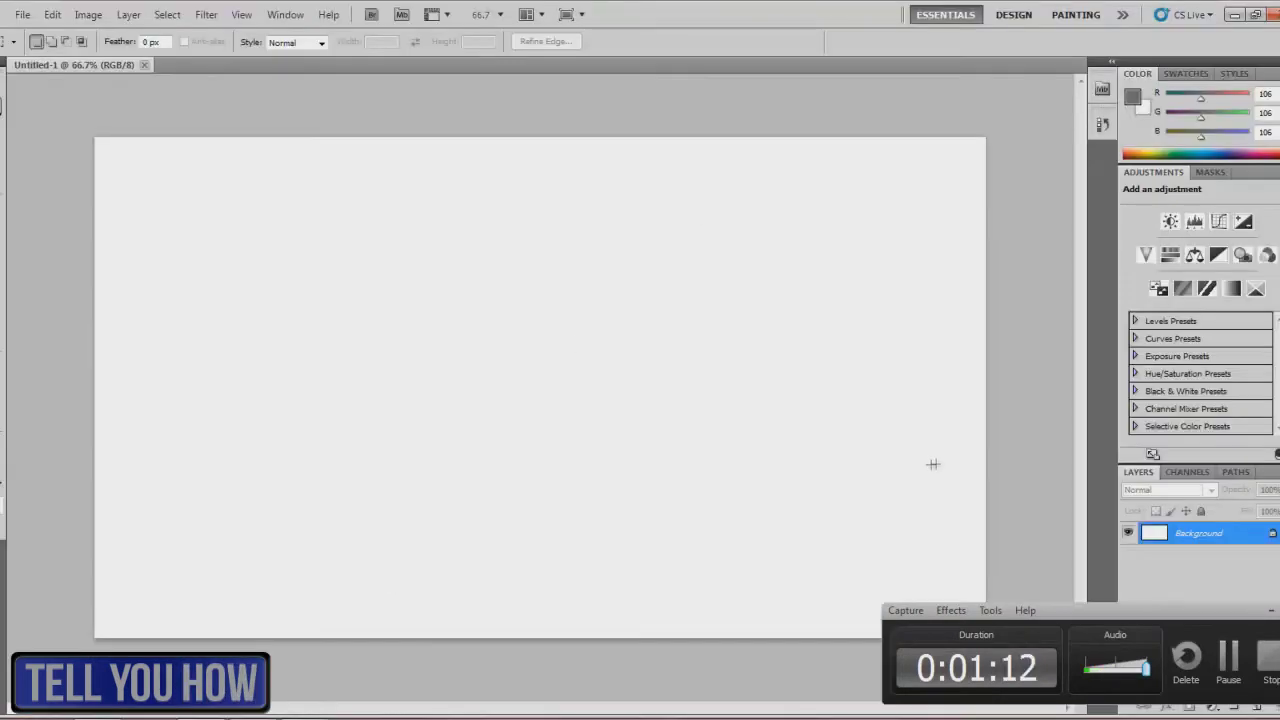
pyautogui.click(1271, 610)
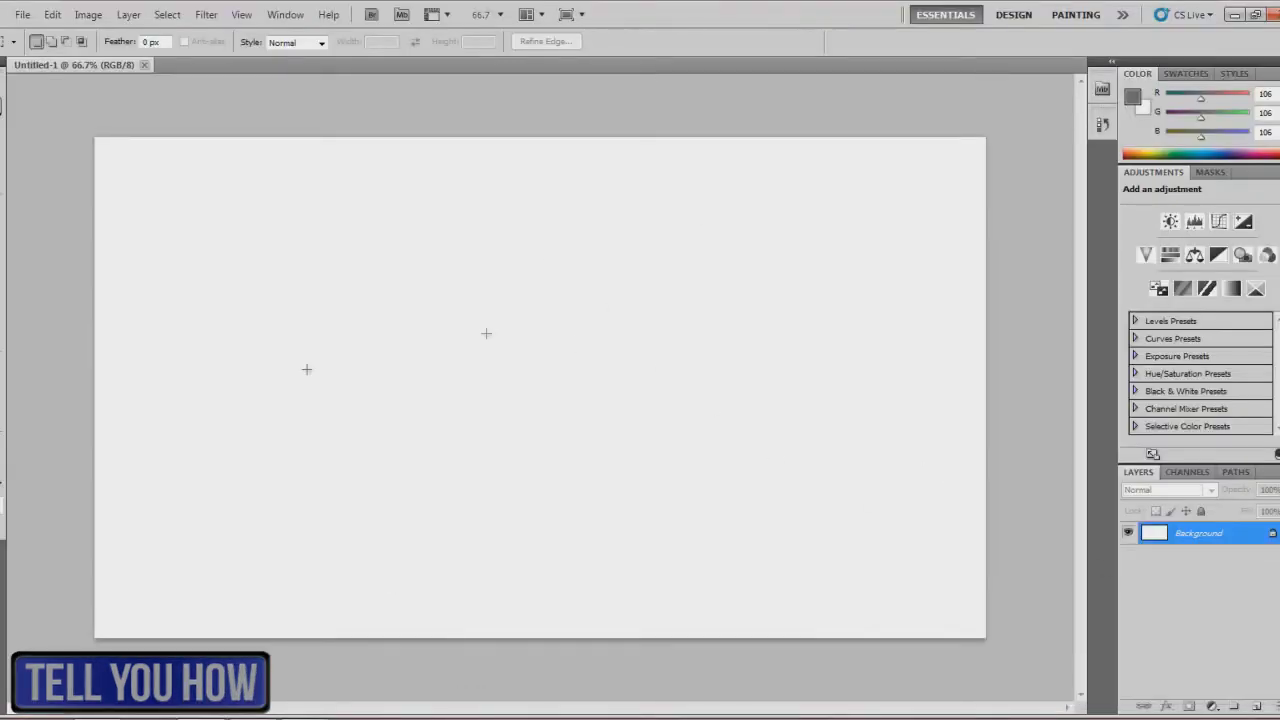
# Step: Set the foreground colour to dark grey 646363 and draw a rectangle shape covering the entire canvas
pyautogui.click(4, 505)
pyautogui.moveTo(425, 303); pyautogui.dragTo(428, 311)
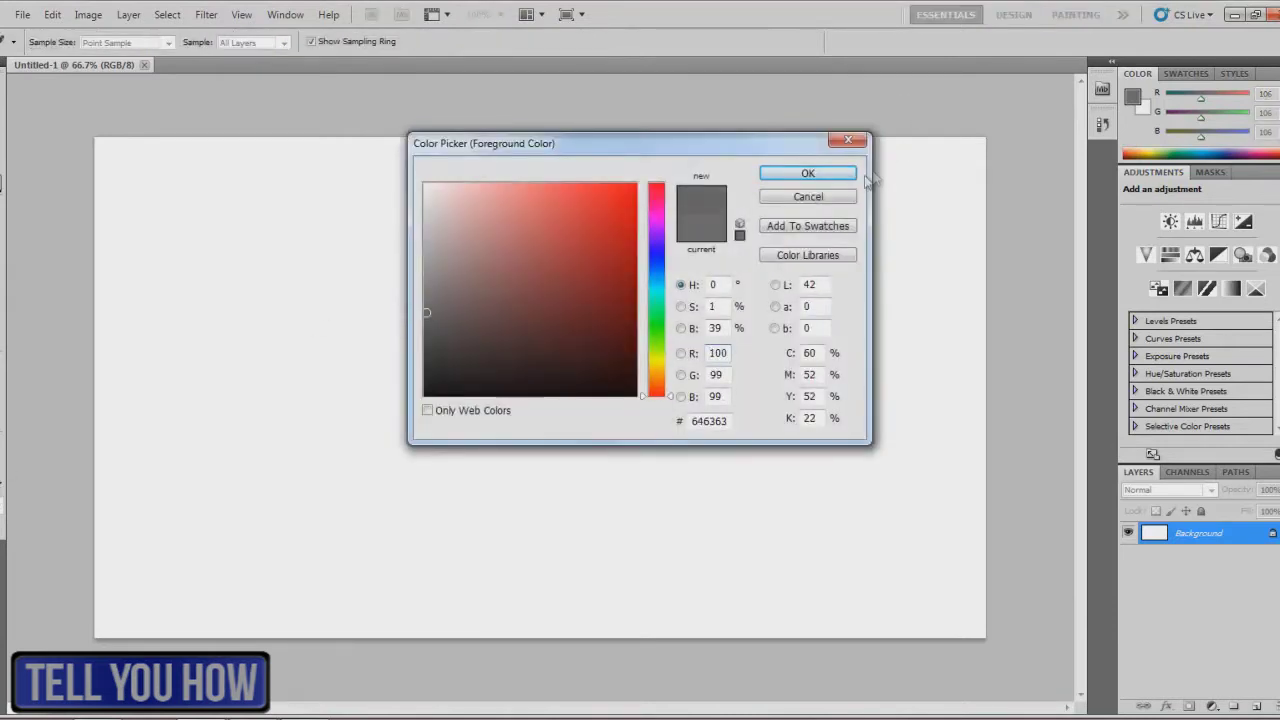
pyautogui.click(808, 173)
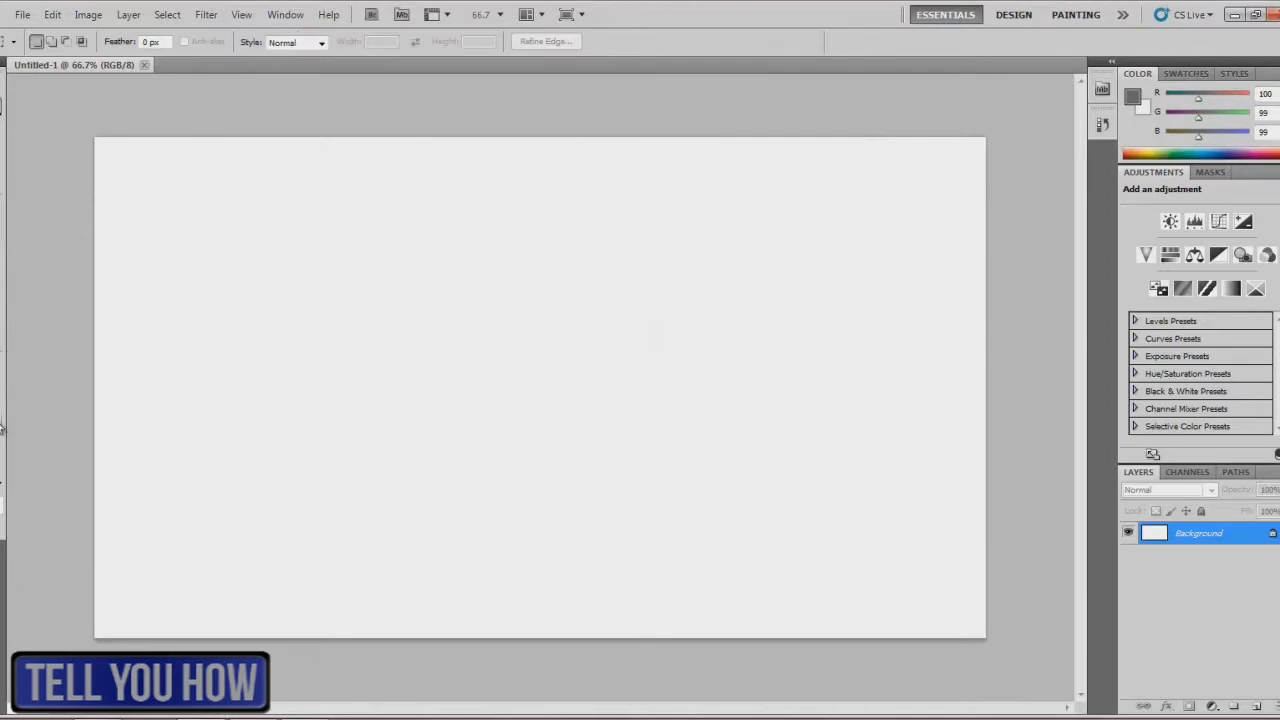
pyautogui.click(2, 428)
pyautogui.moveTo(91, 134); pyautogui.dragTo(997, 651)
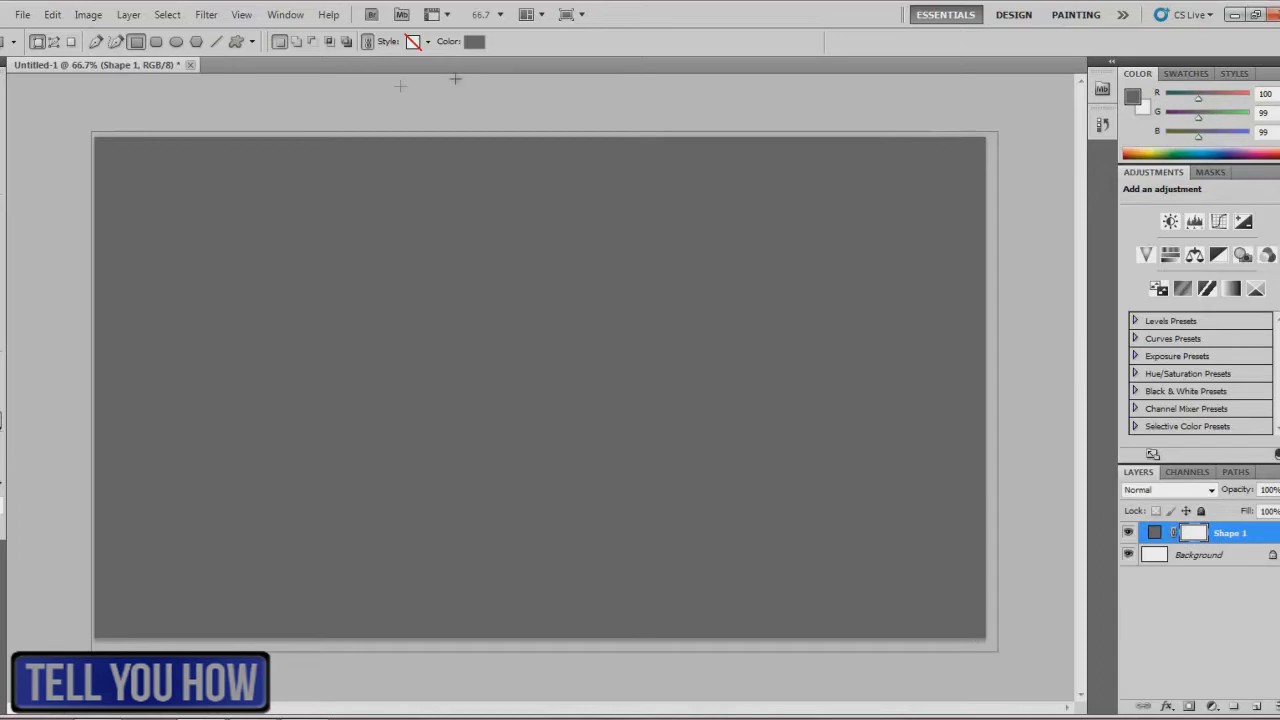
# Step: Apply the Add Noise filter to the grey rectangle, rasterizing its shape layer
pyautogui.click(206, 14)
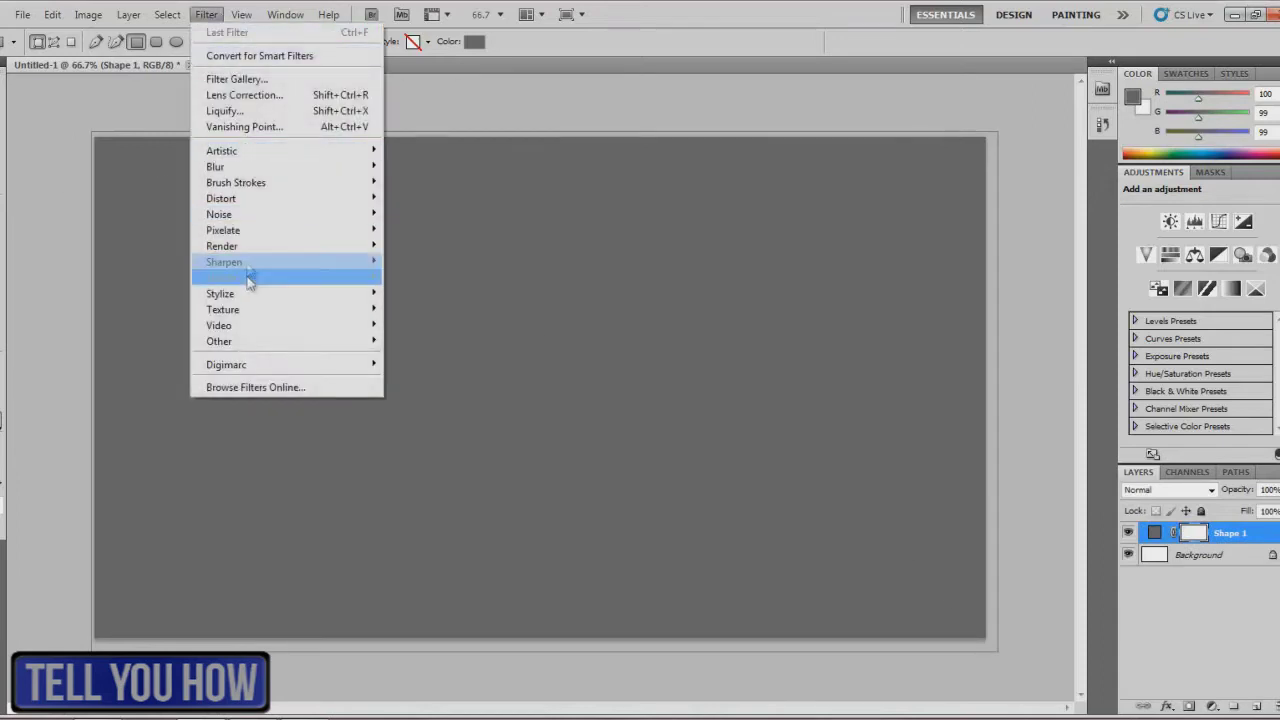
pyautogui.moveTo(325, 216)
pyautogui.click(417, 214)
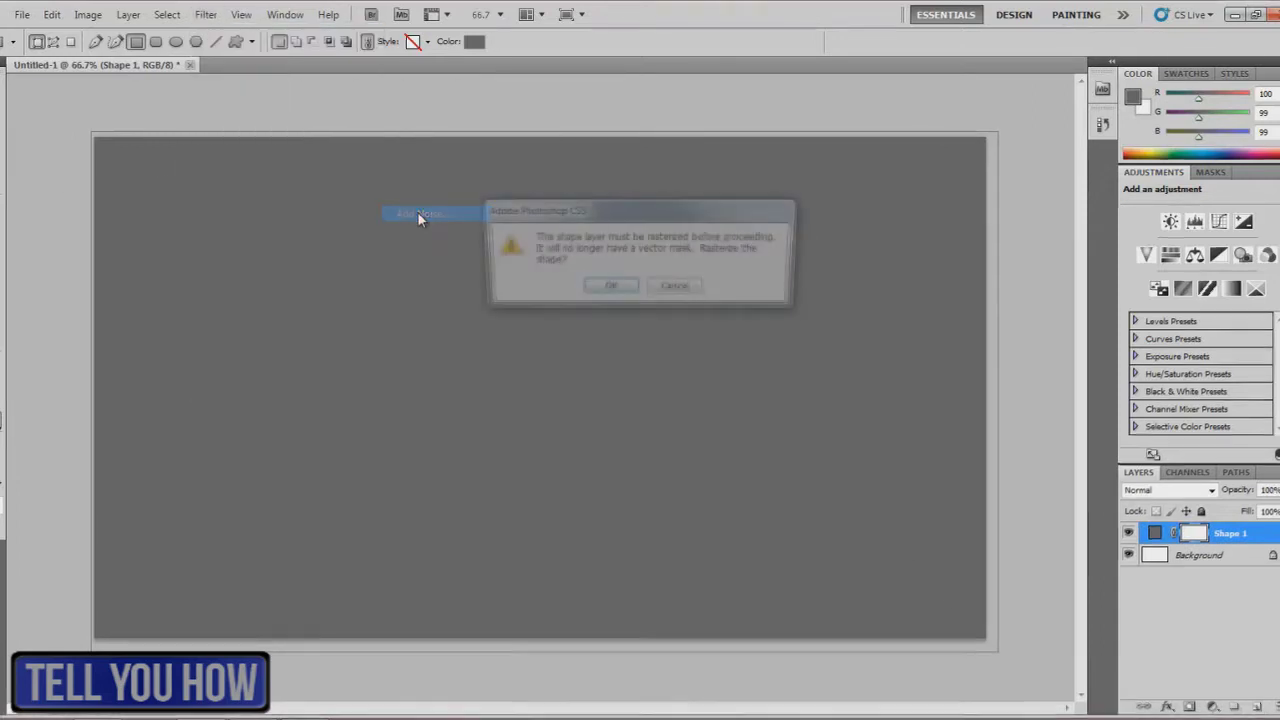
pyautogui.click(611, 285)
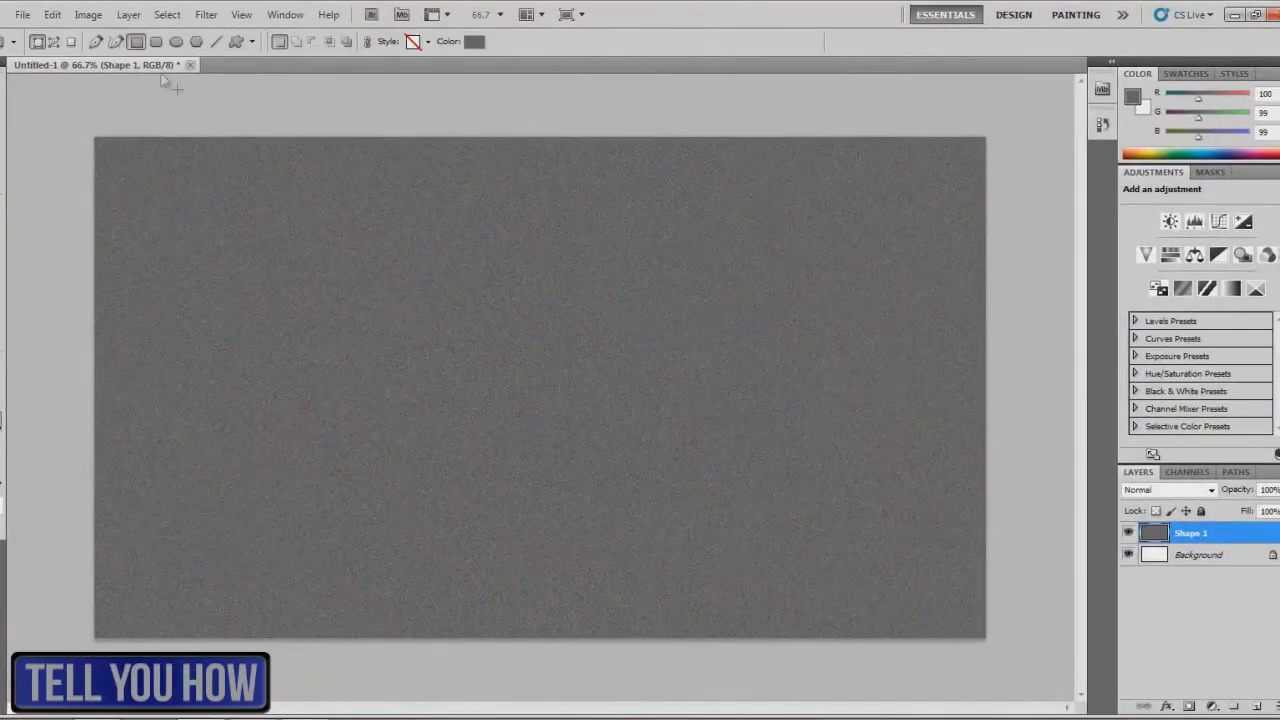
# Step: Apply a Motion Blur to the noisy grey layer with a 48° angle and a 59-pixel distance
pyautogui.click(206, 14)
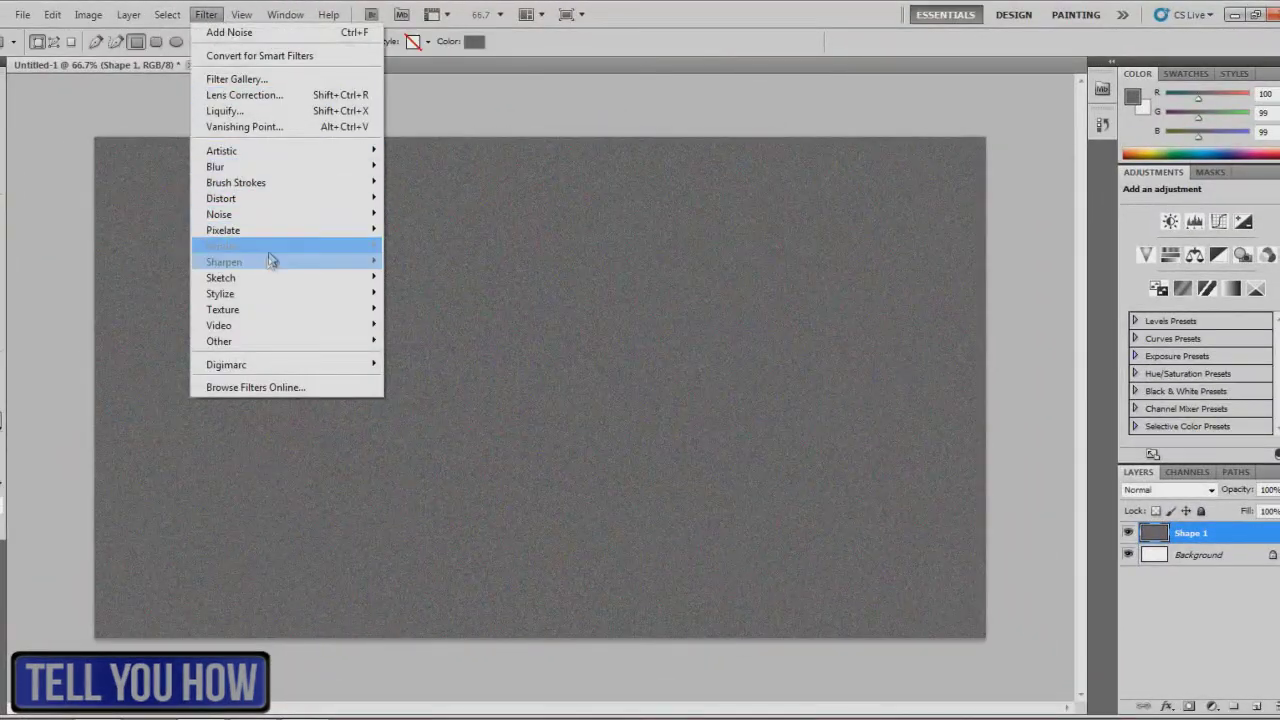
pyautogui.moveTo(330, 172)
pyautogui.click(425, 261)
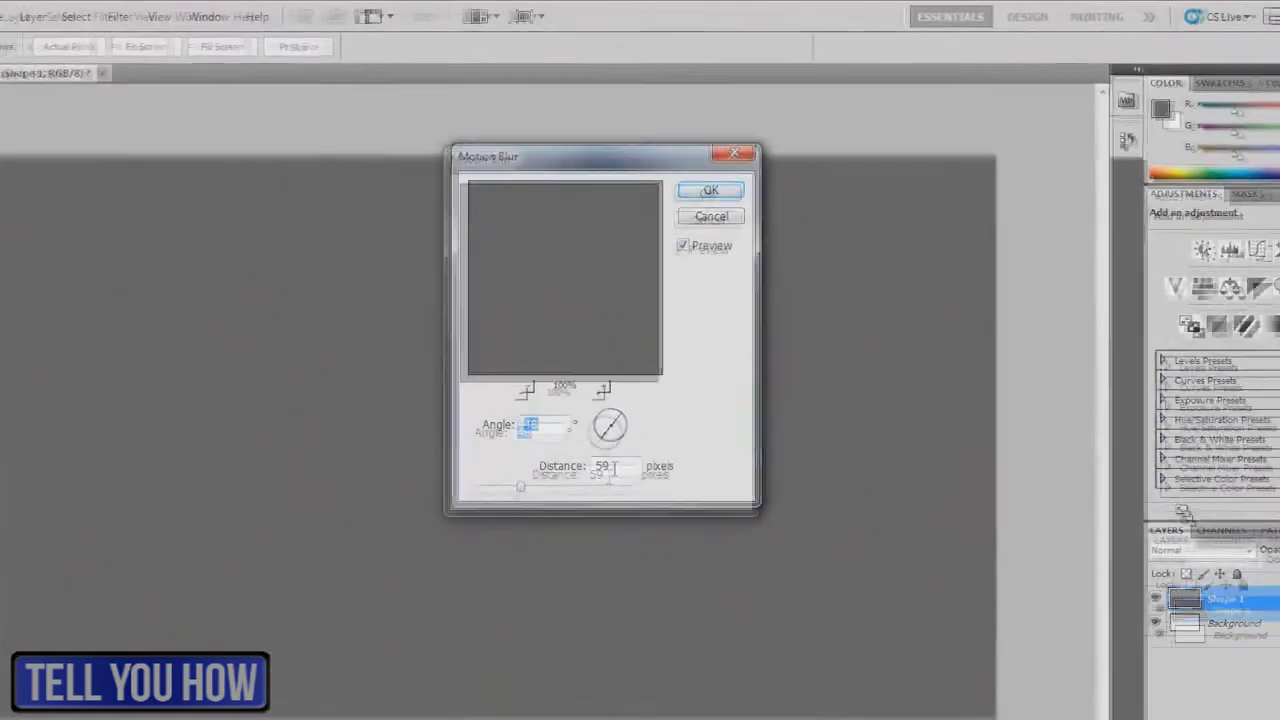
pyautogui.moveTo(497, 520); pyautogui.dragTo(497, 518)
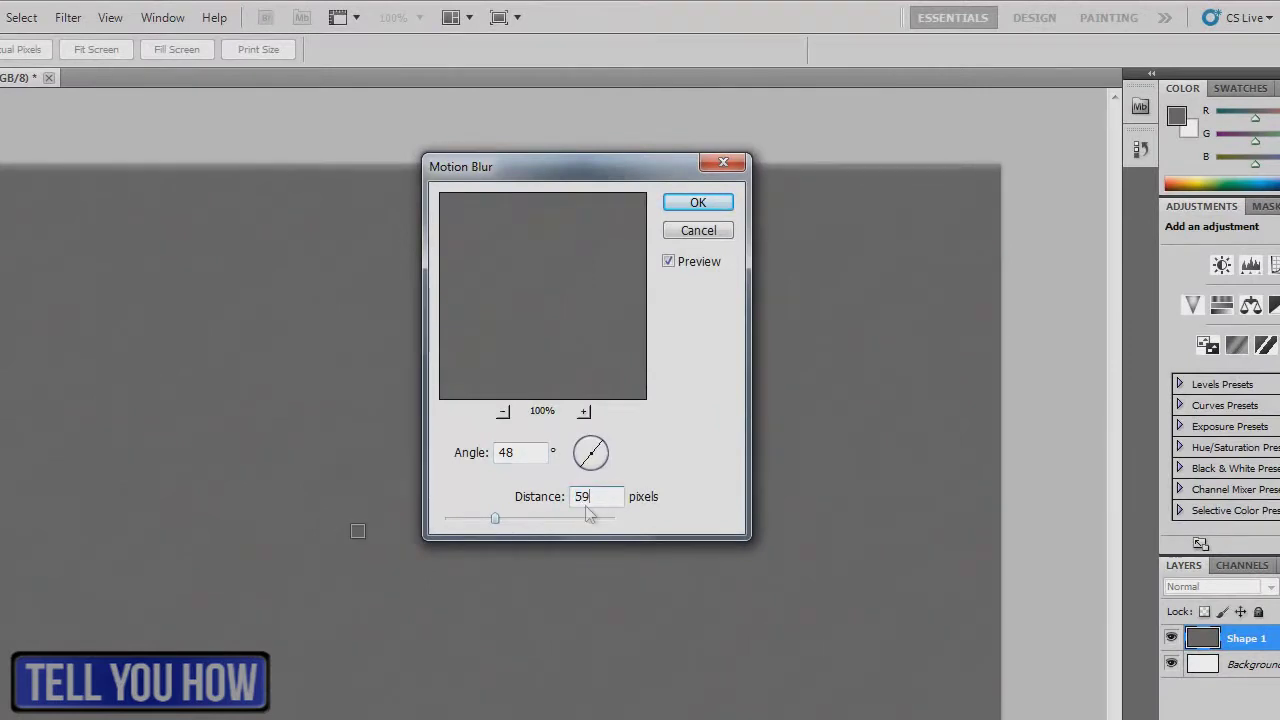
pyautogui.click(703, 204)
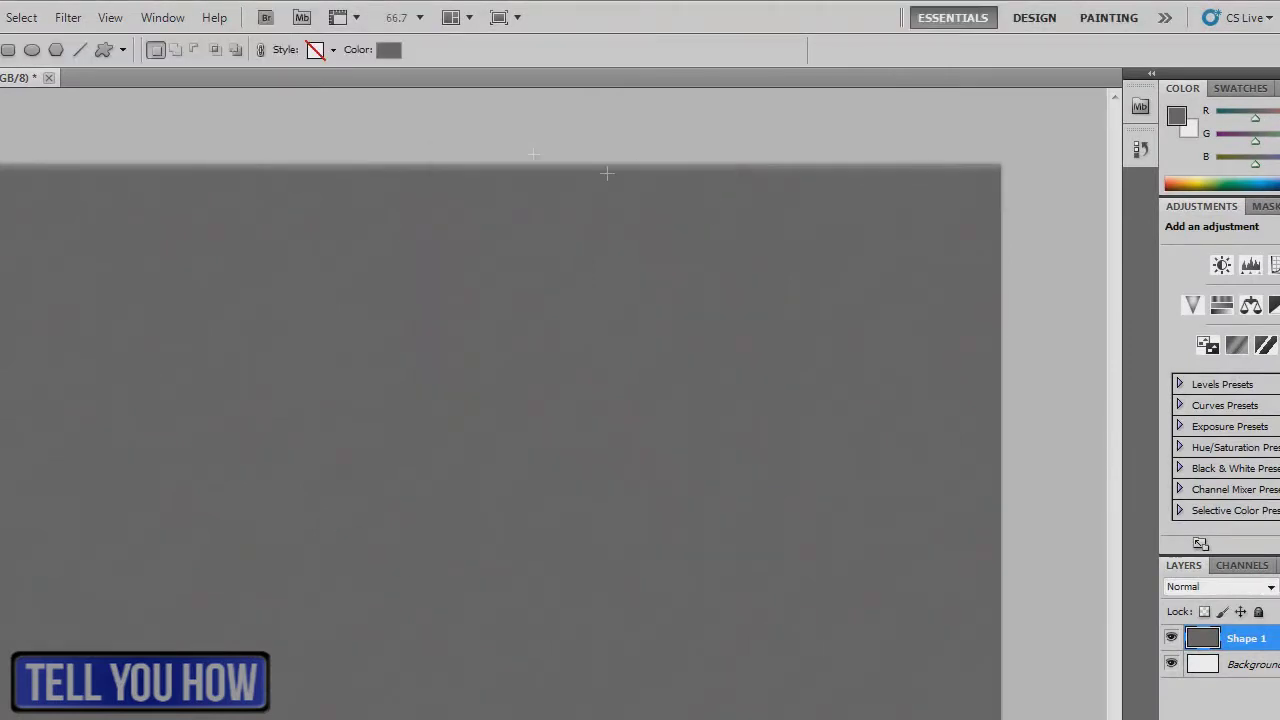
# Step: Apply Lighting Effects to the grey layer using the Default style Spotlight, reshaping its ellipse to extend beyond the image edges
pyautogui.click(64, 20)
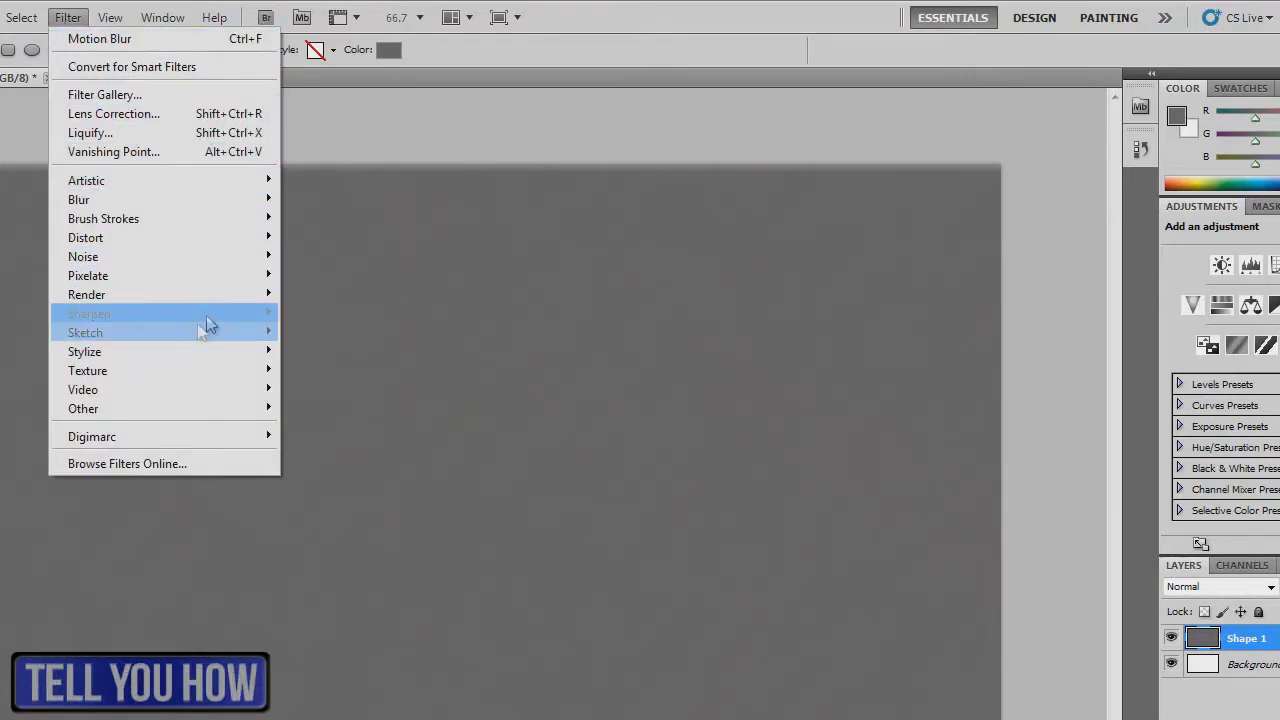
pyautogui.moveTo(229, 295)
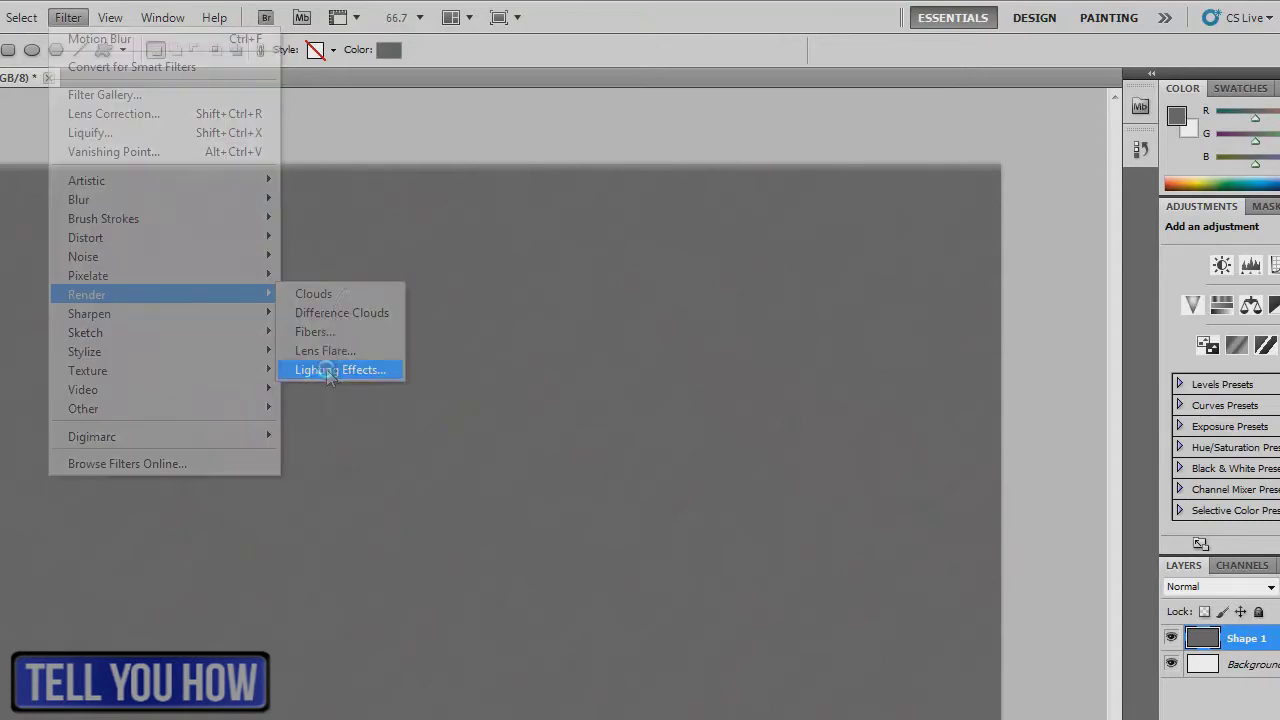
pyautogui.click(326, 369)
pyautogui.moveTo(462, 343); pyautogui.dragTo(487, 327)
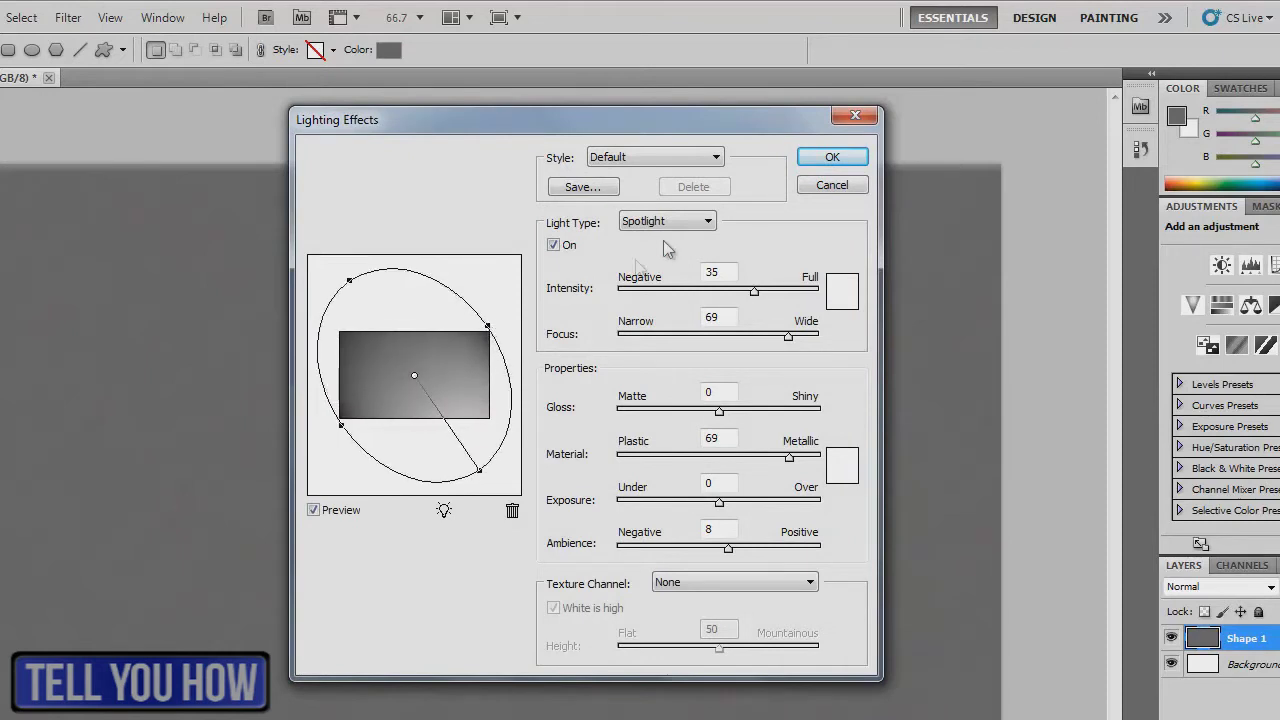
pyautogui.click(830, 160)
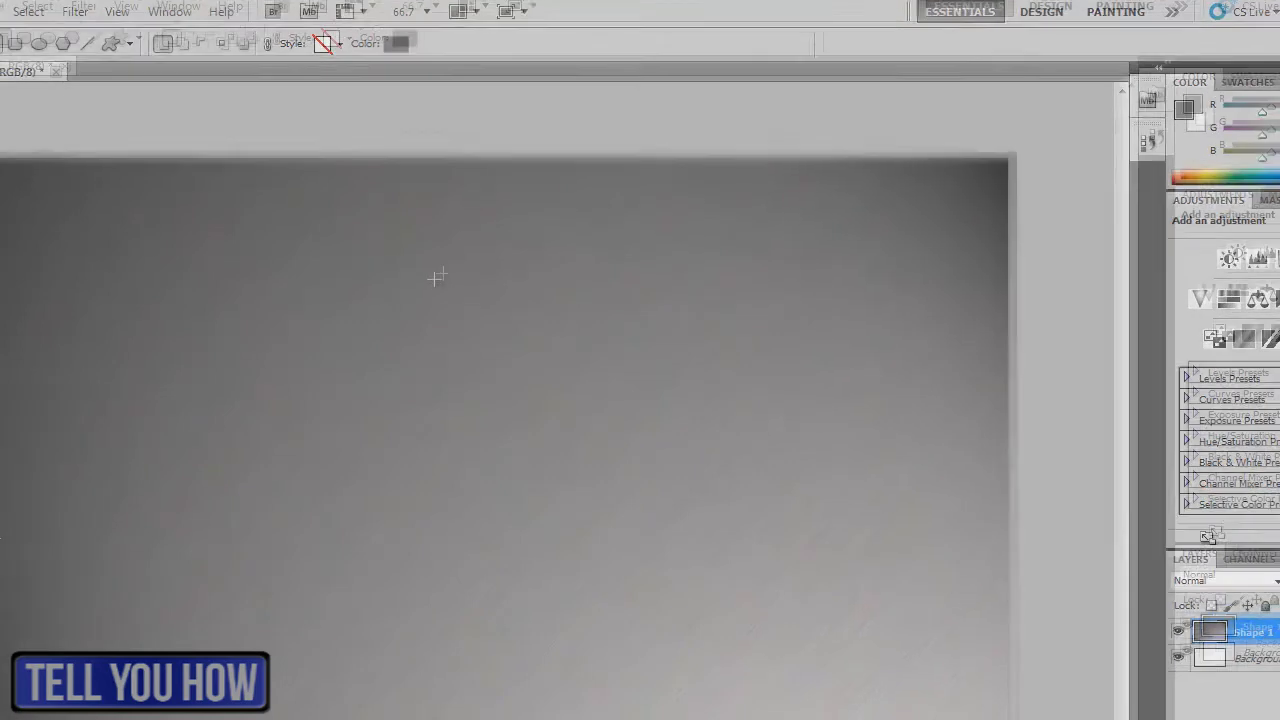
pyautogui.hotkey('shift', 'Tab')
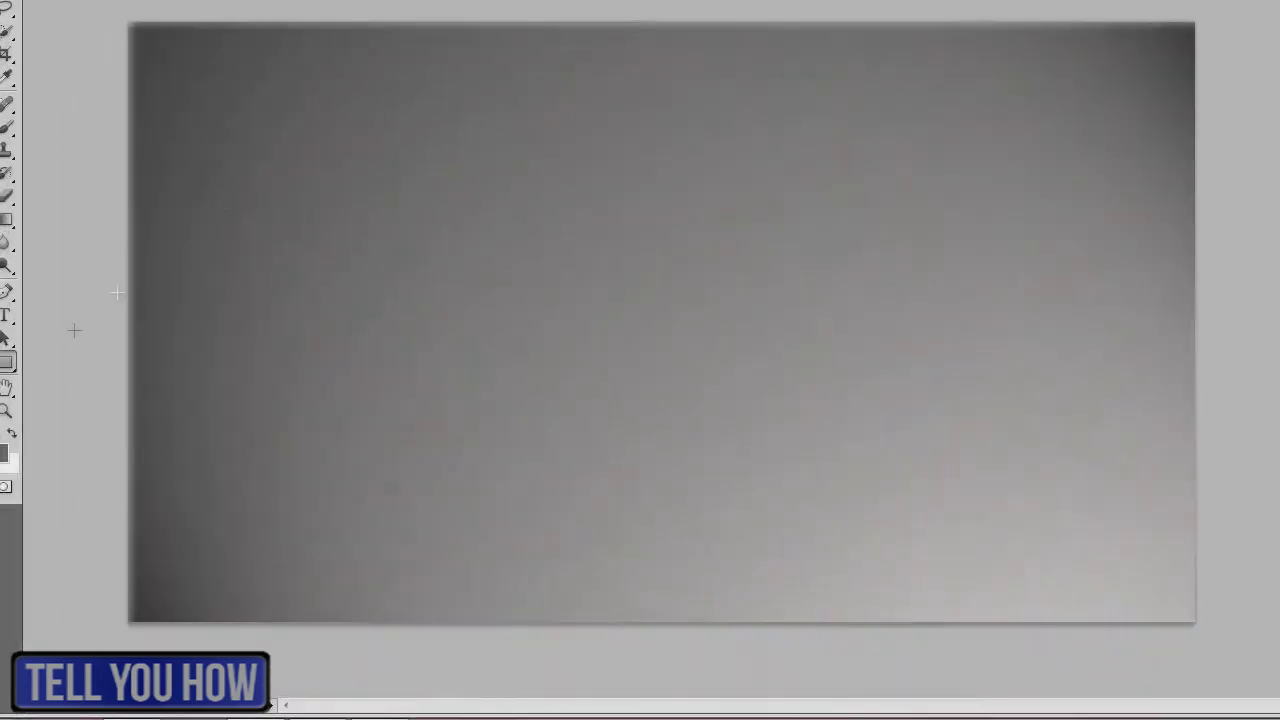
pyautogui.click(5, 445)
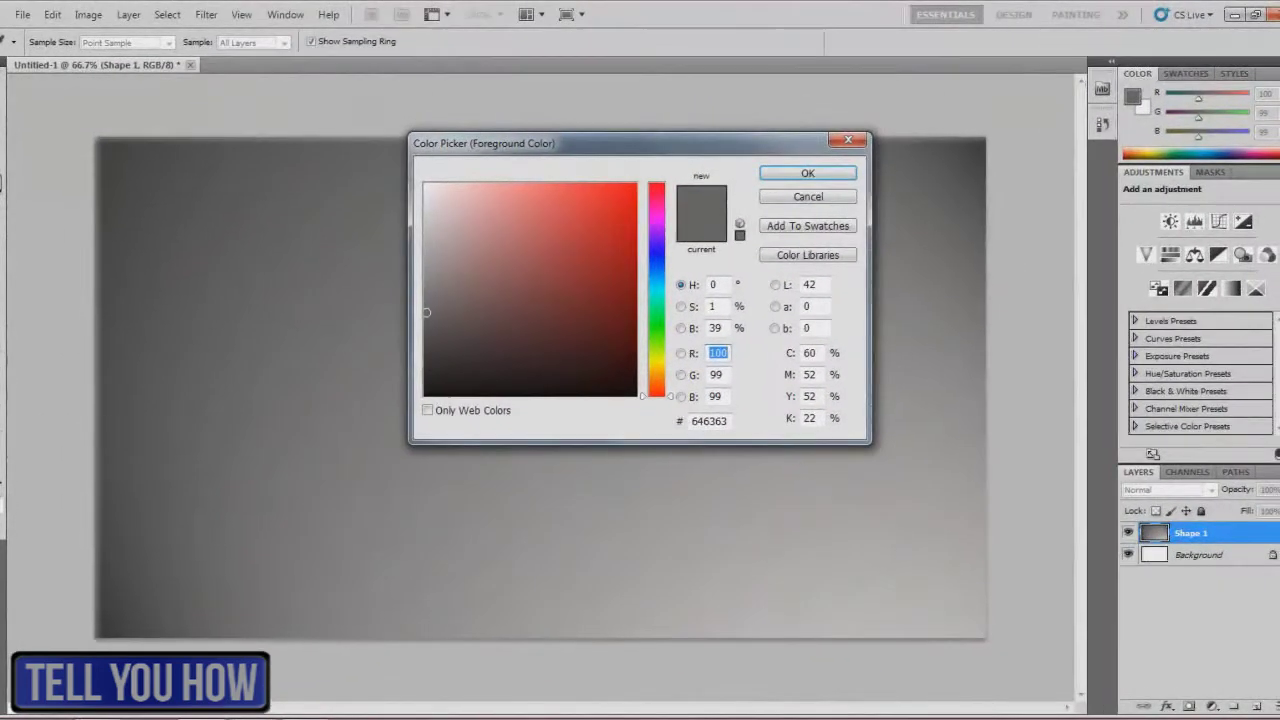
pyautogui.click(848, 139)
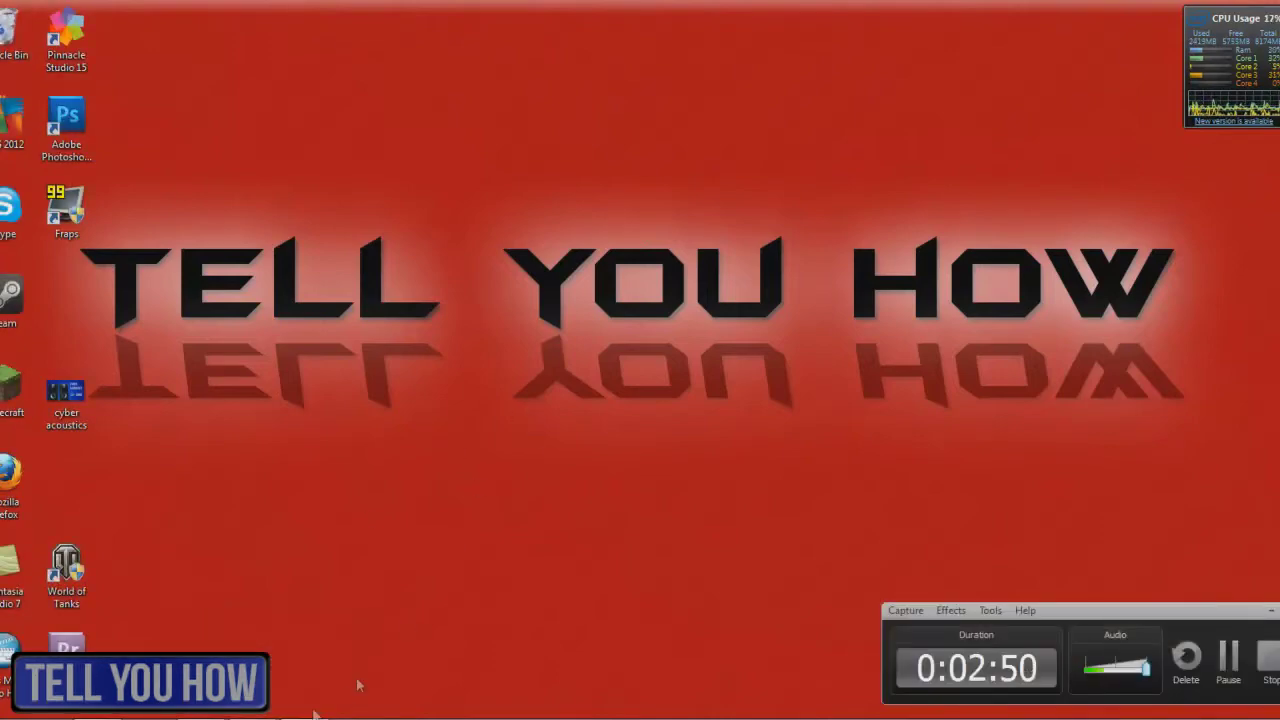
# Step: Switch back to Photoshop and add the red 140 pt text "Tell you how" in a wide text box across the upper canvas
pyautogui.click(362, 712)
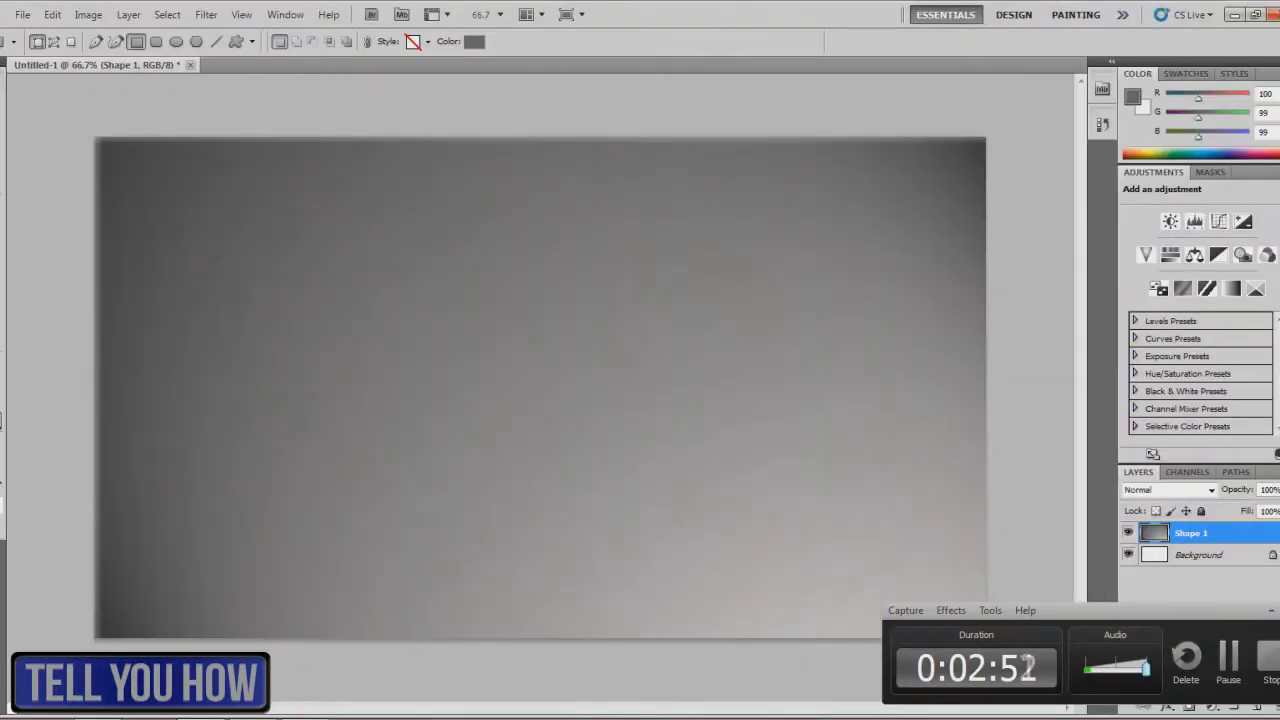
pyautogui.click(1272, 610)
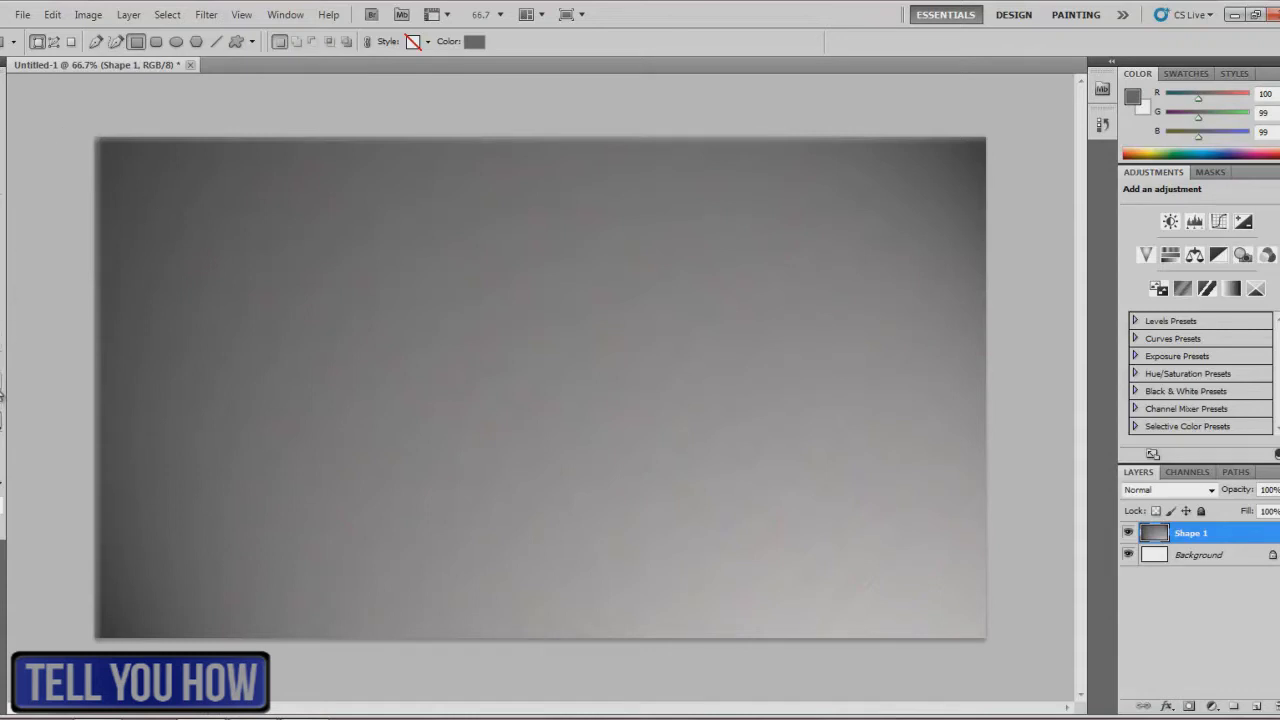
pyautogui.click(4, 372)
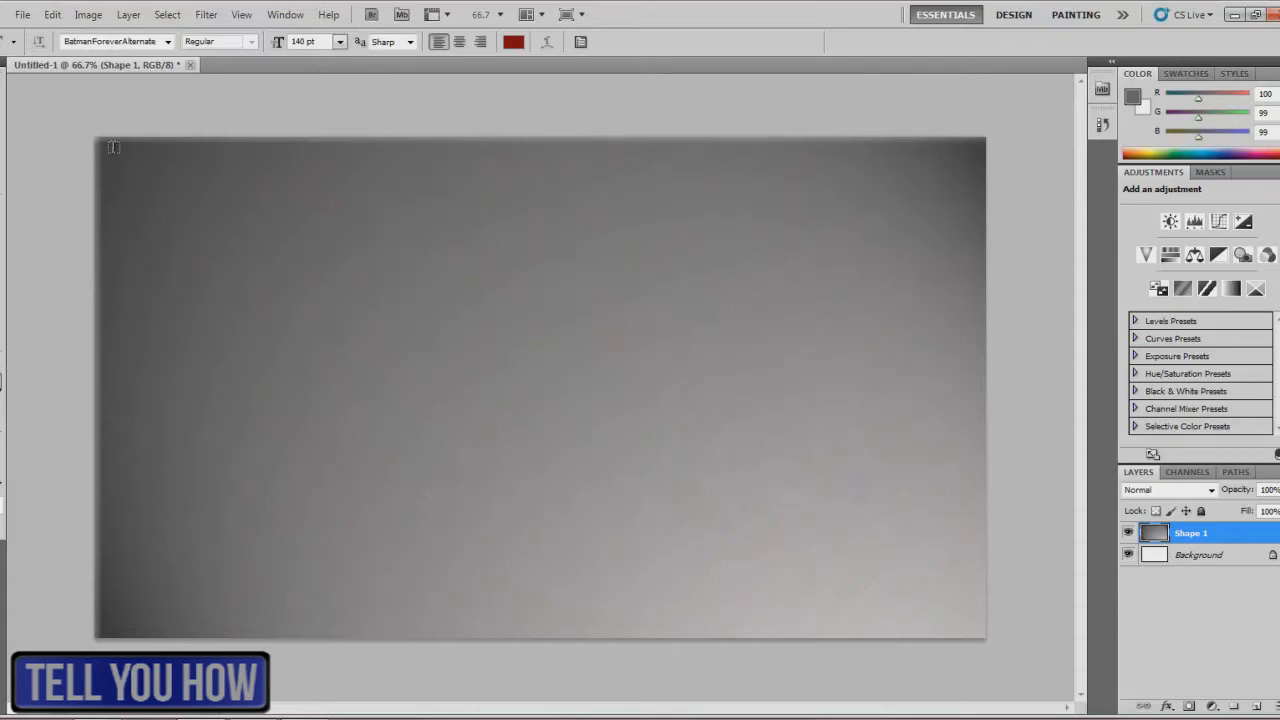
pyautogui.moveTo(327, 340); pyautogui.dragTo(968, 488)
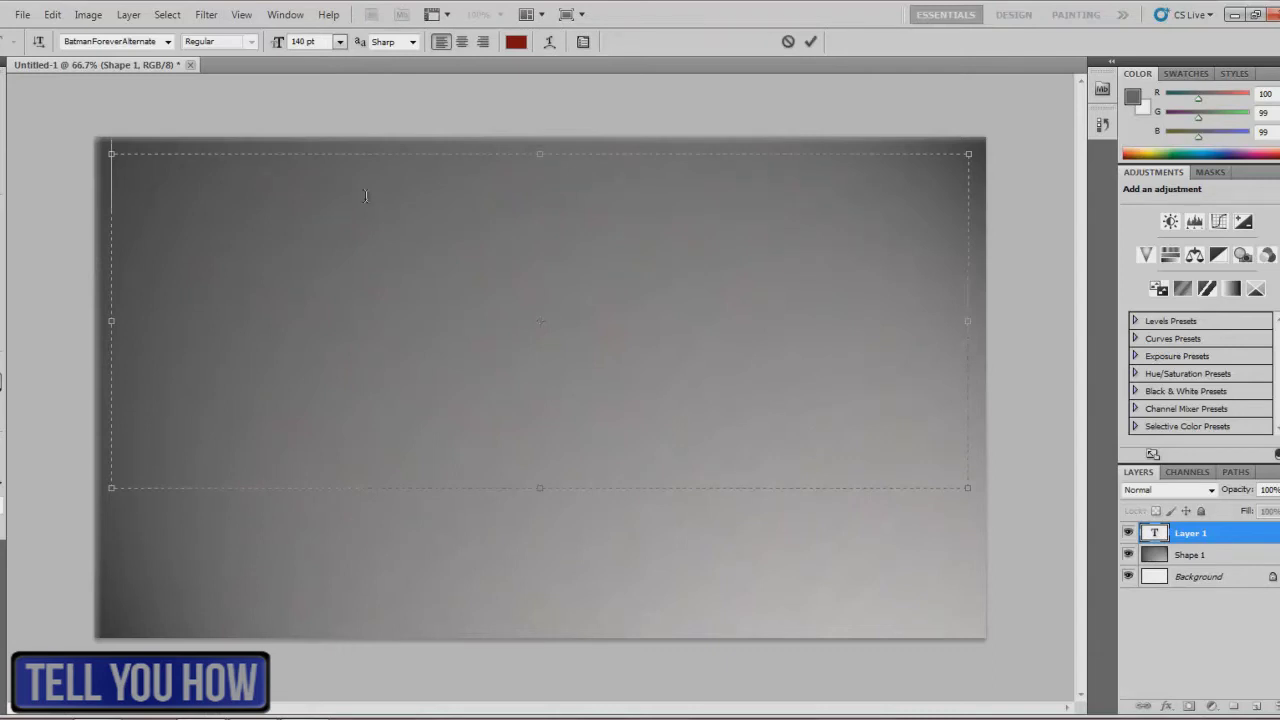
pyautogui.write('TELL YOU HOW')
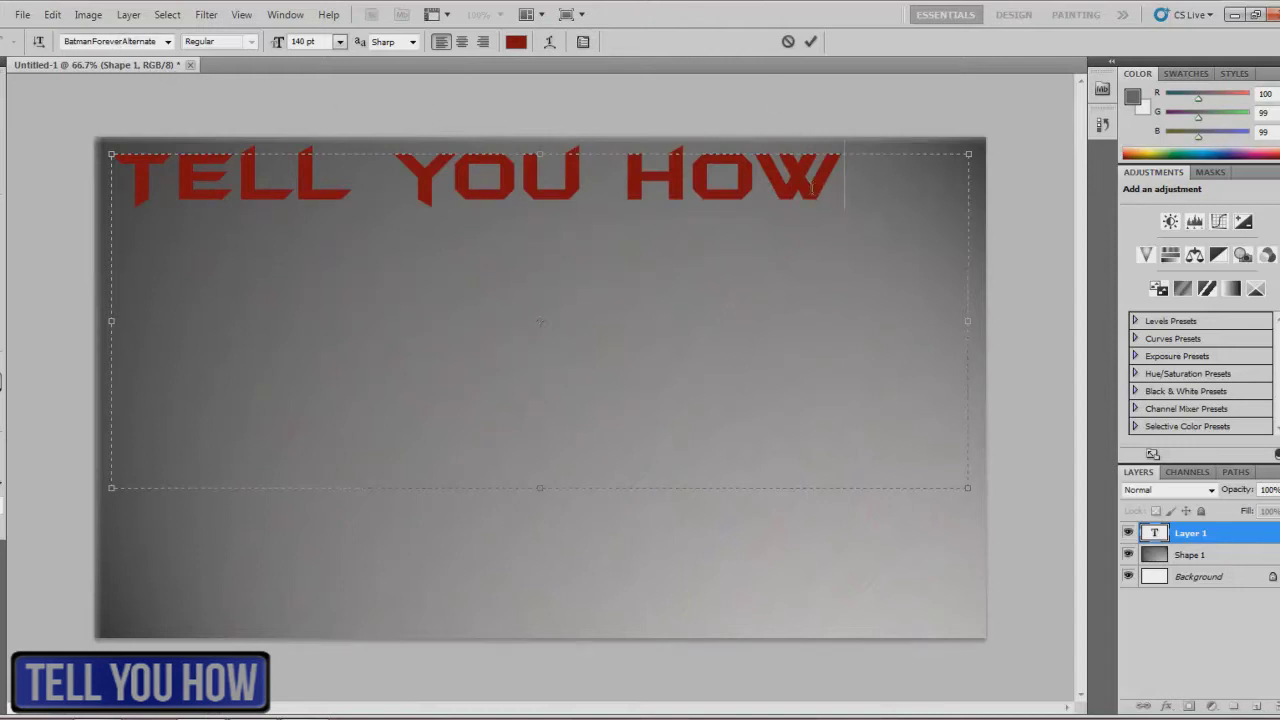
pyautogui.moveTo(755, 172); pyautogui.dragTo(845, 170)
pyautogui.click(833, 158)
pyautogui.click(810, 43)
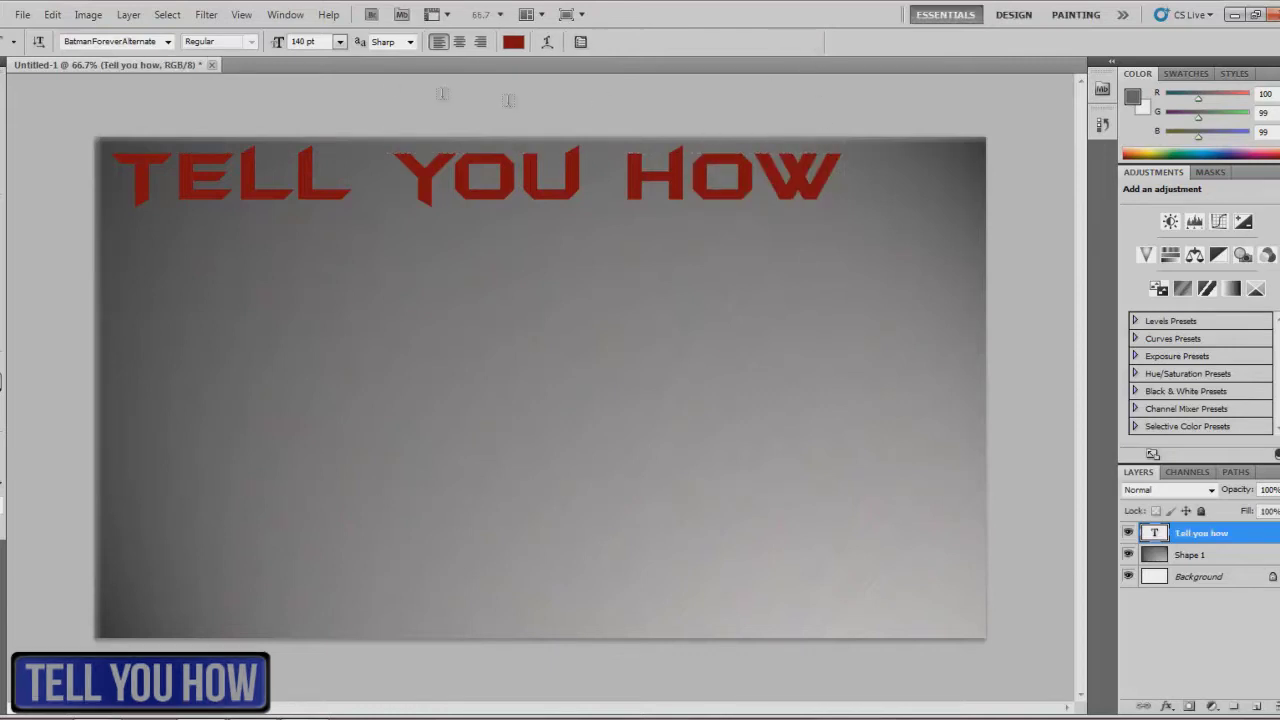
# Step: Move the text down and horizontally centre it by eye above the canvas middle, then duplicate its layer
pyautogui.press('v')
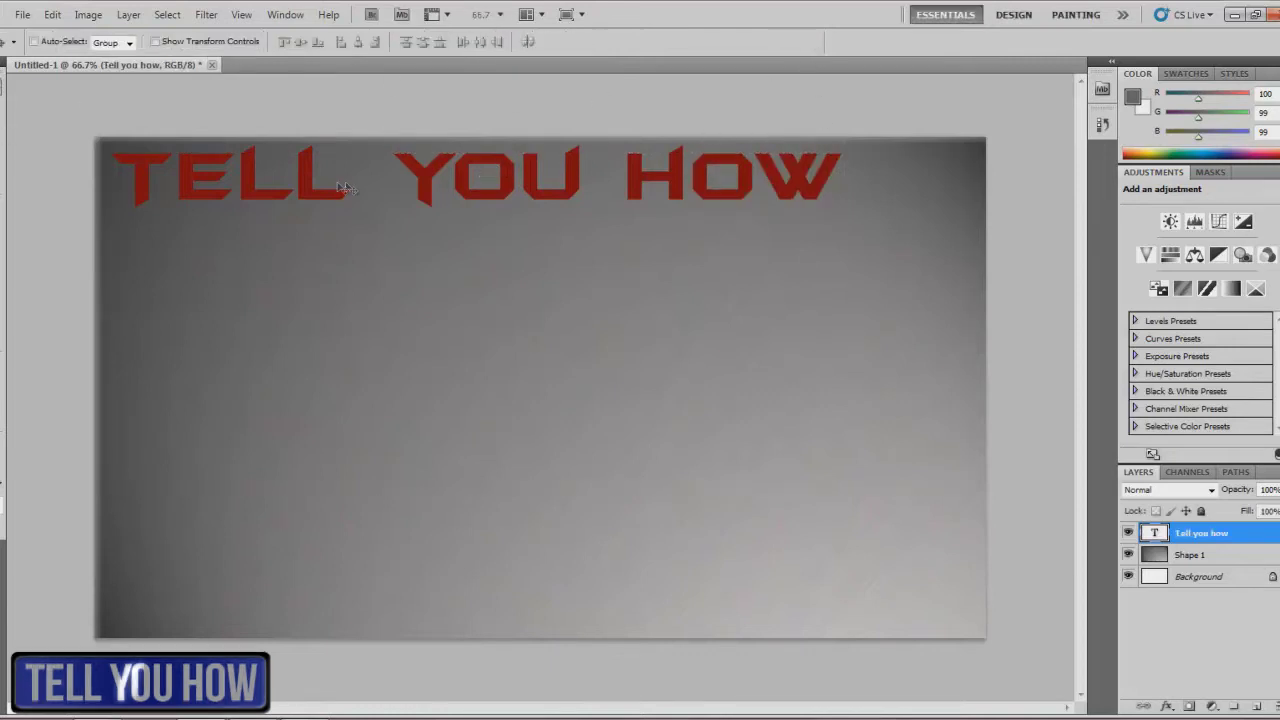
pyautogui.moveTo(315, 195); pyautogui.dragTo(385, 327)
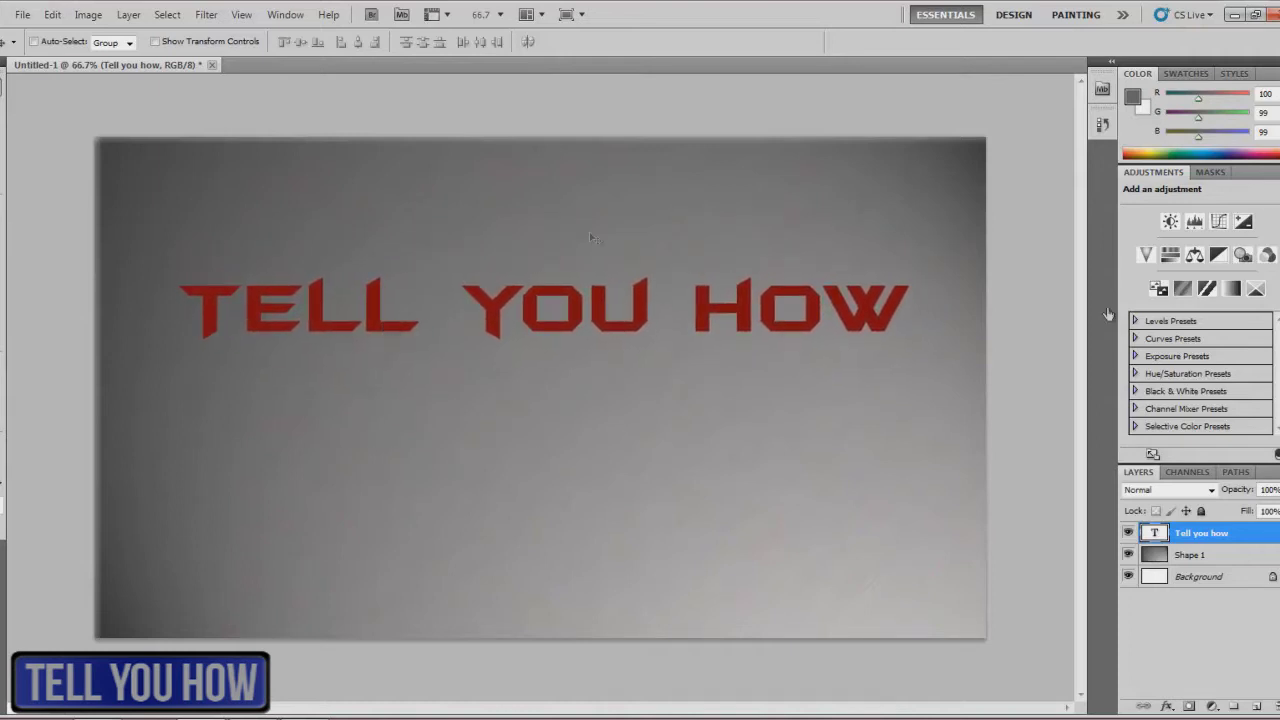
pyautogui.rightClick(1188, 535)
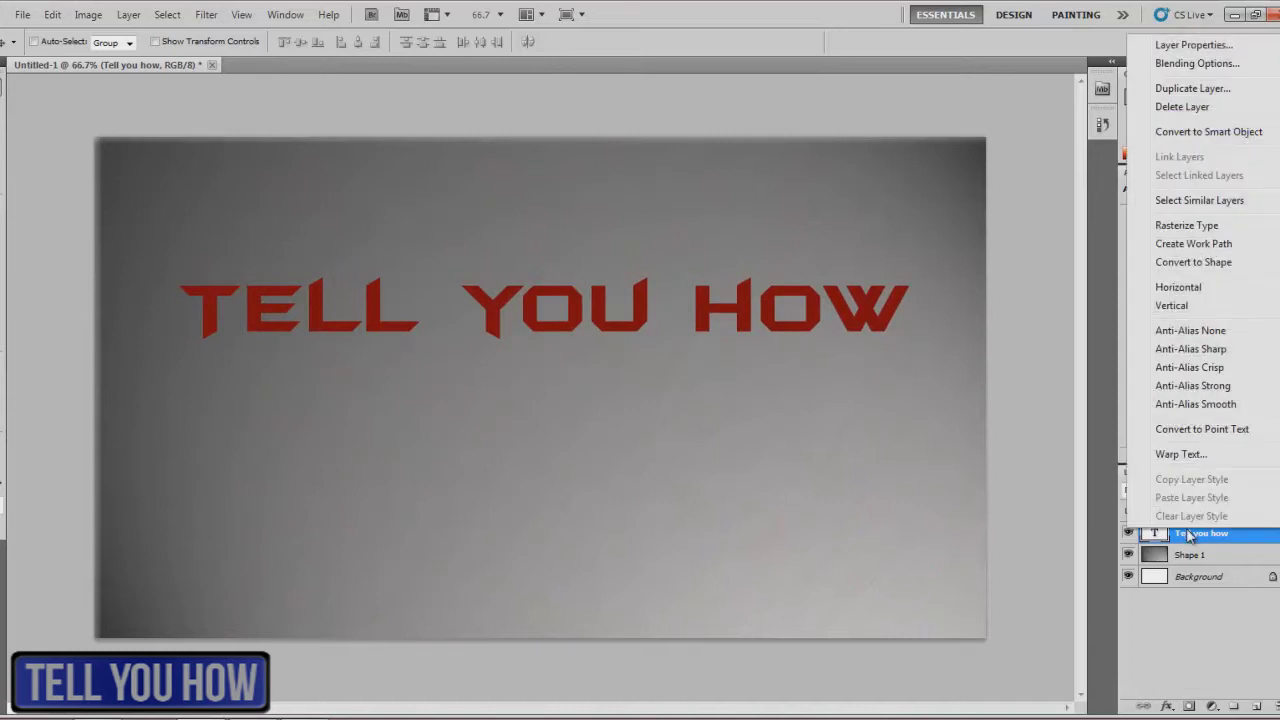
pyautogui.click(1236, 91)
pyautogui.click(762, 224)
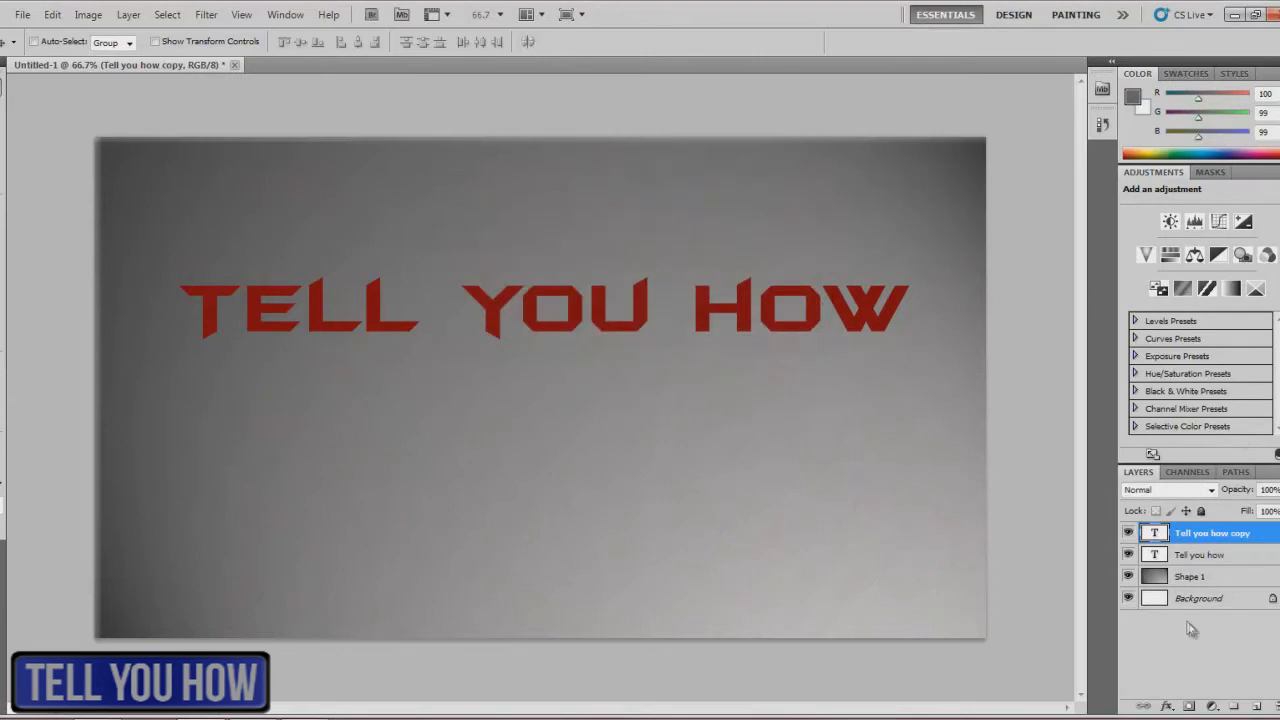
# Step: Flip the duplicated text layer vertically
pyautogui.click(52, 14)
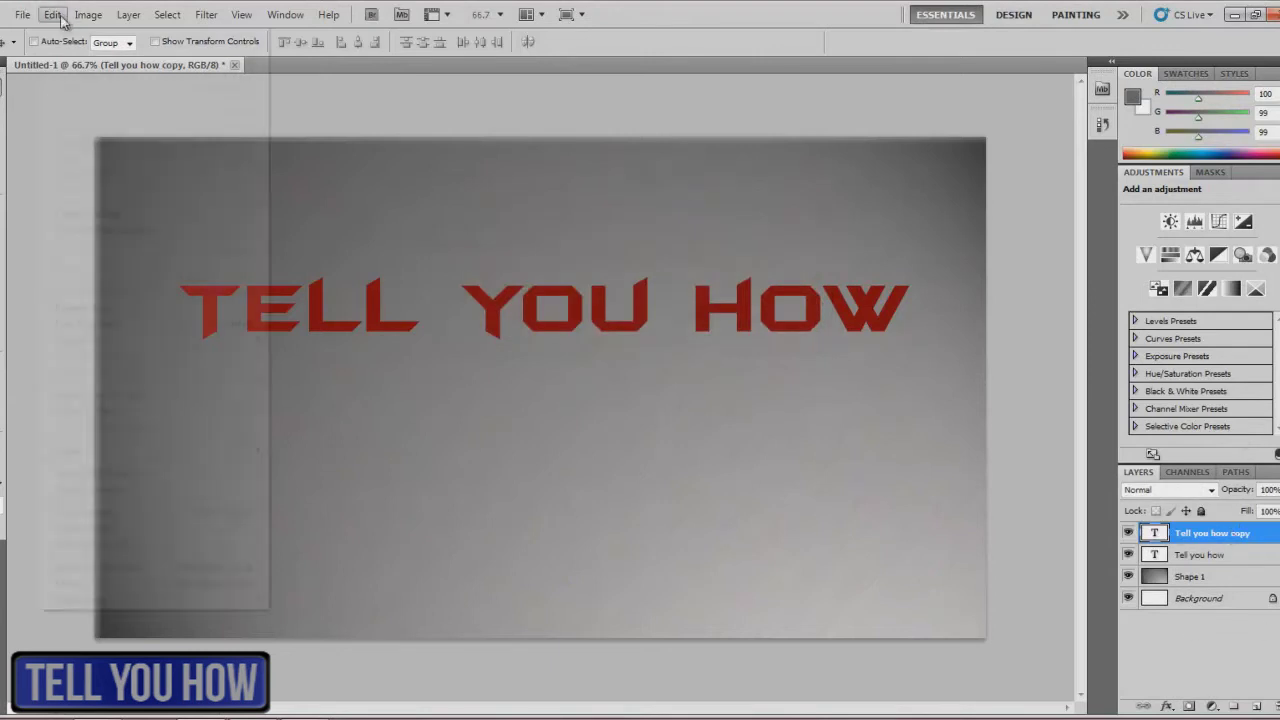
pyautogui.moveTo(150, 354)
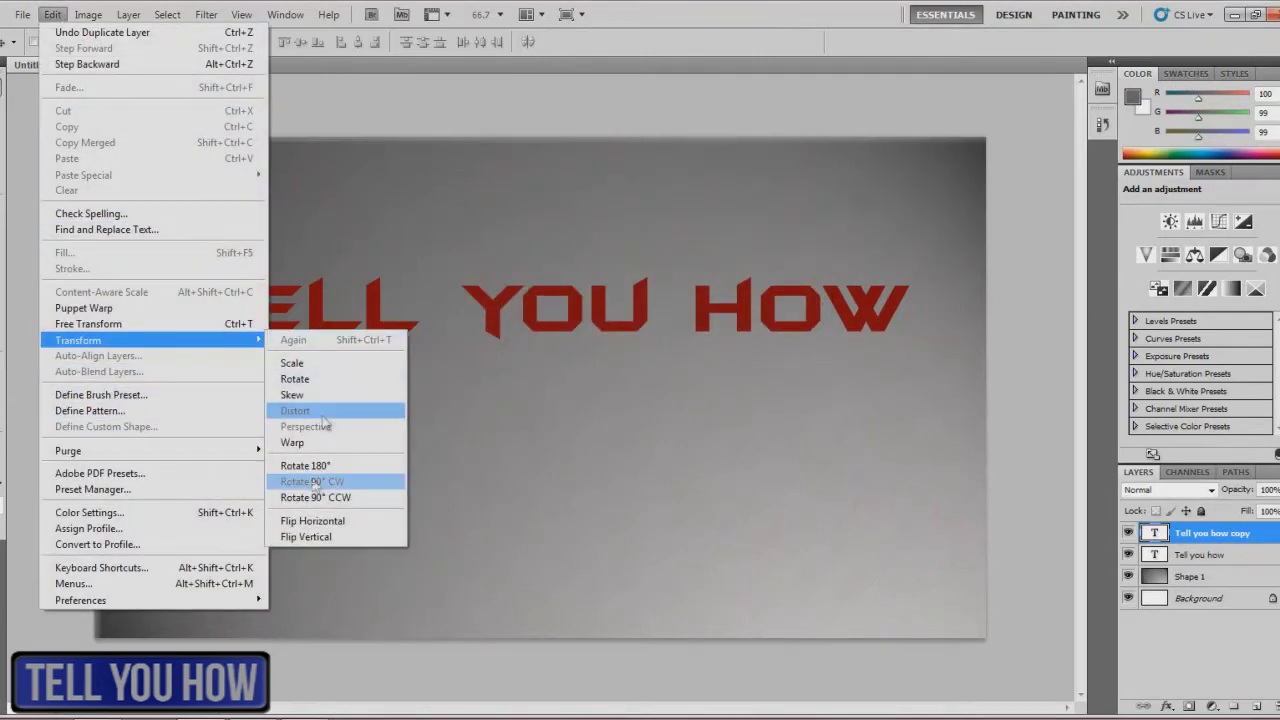
pyautogui.click(309, 536)
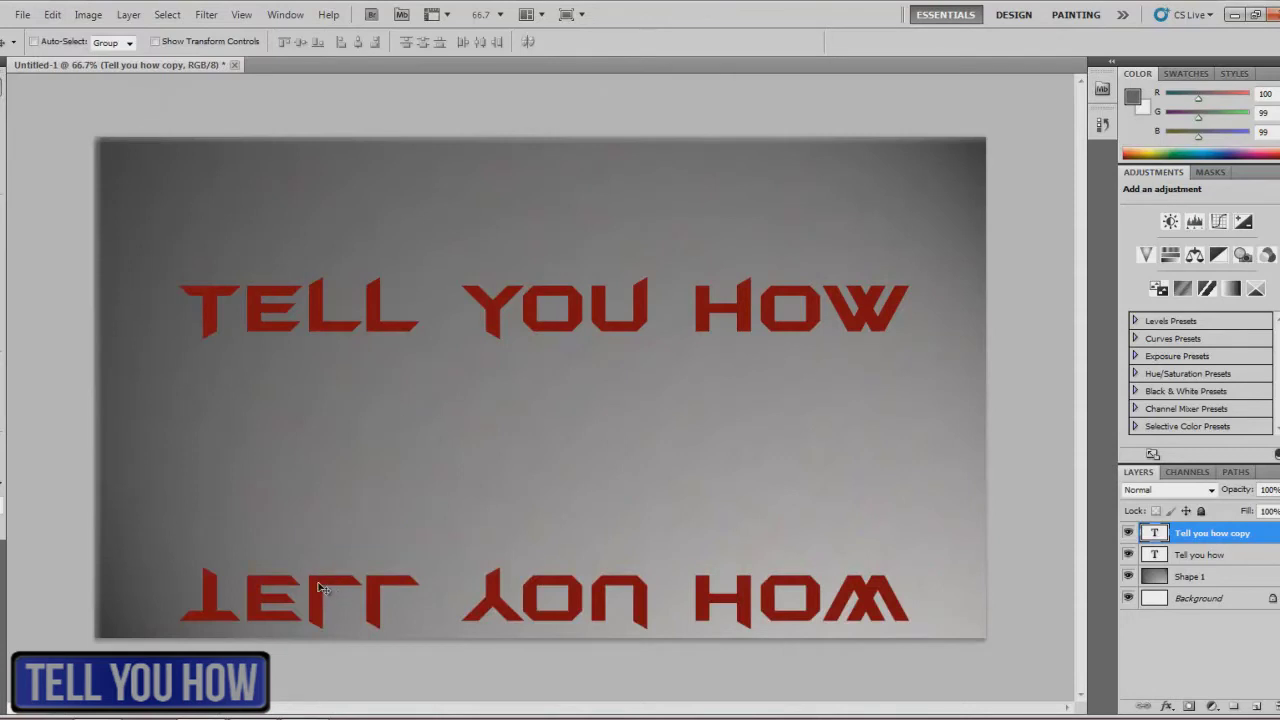
# Step: Position the flipped text directly beneath the original as a reflection and lower its layer opacity to 34%
pyautogui.moveTo(318, 588); pyautogui.dragTo(323, 364)
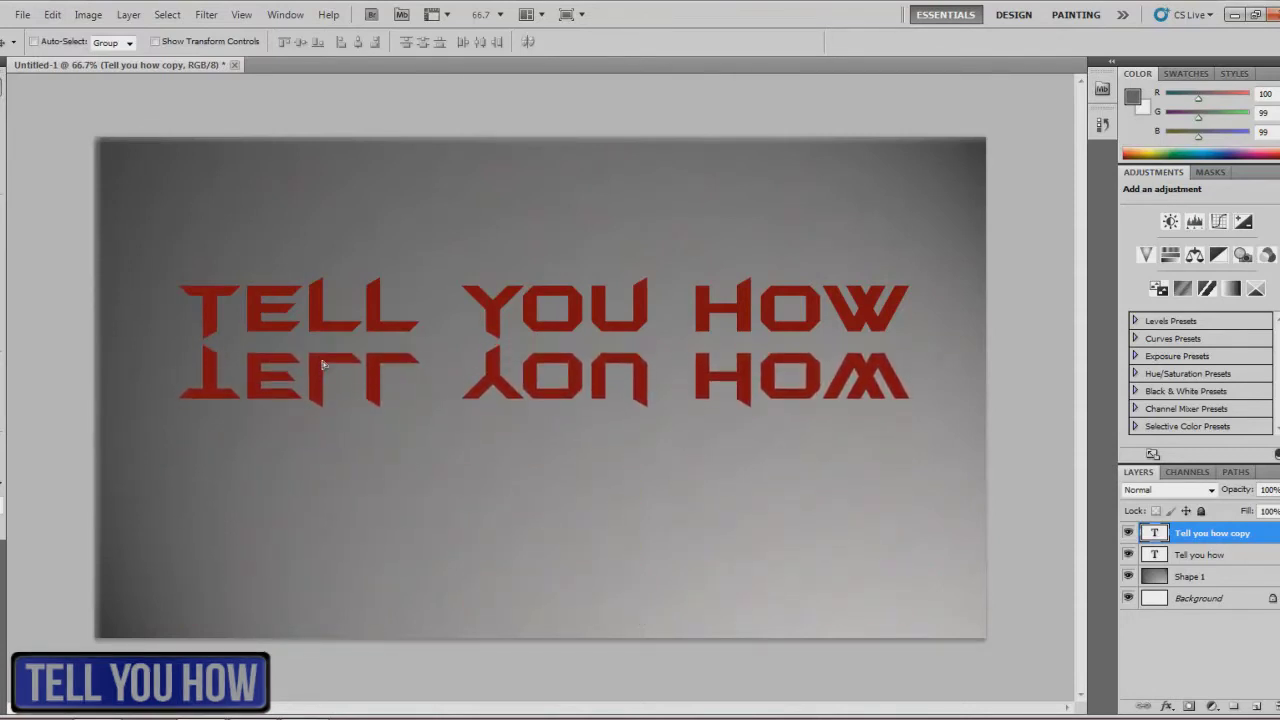
pyautogui.press('Up')
pyautogui.press('Up')
pyautogui.press('Up')
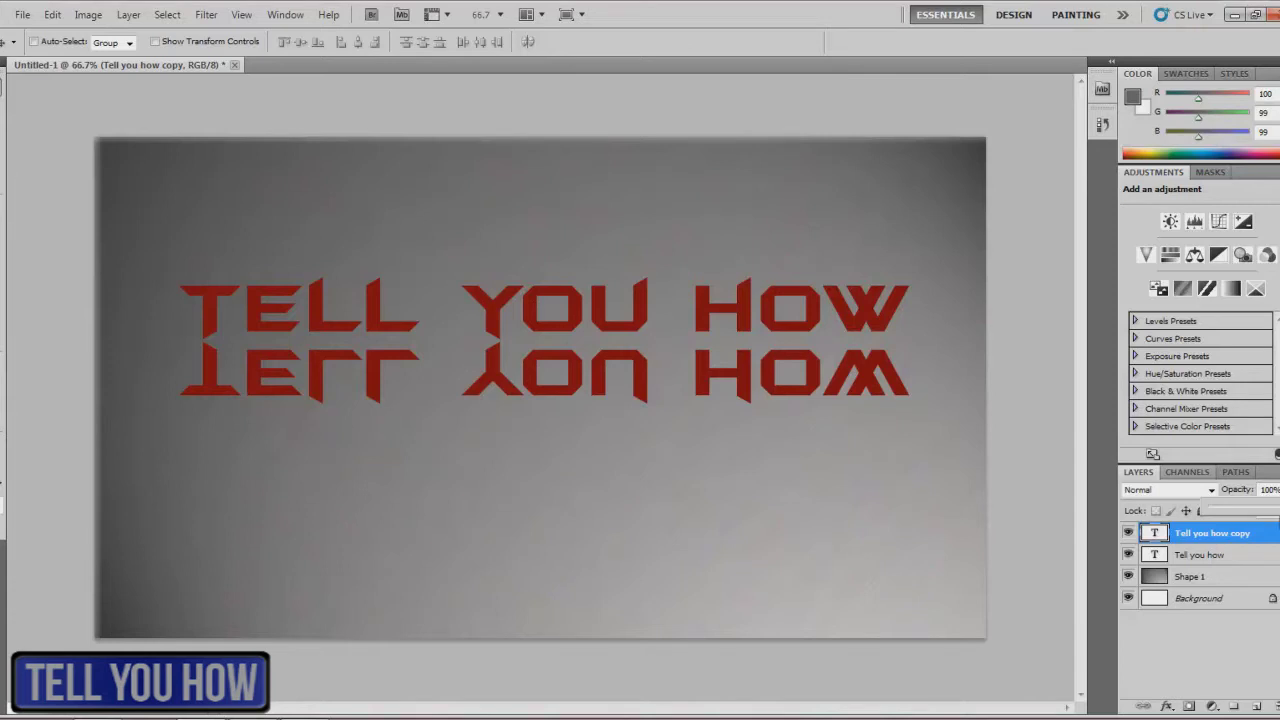
pyautogui.moveTo(1268, 511); pyautogui.dragTo(1238, 511)
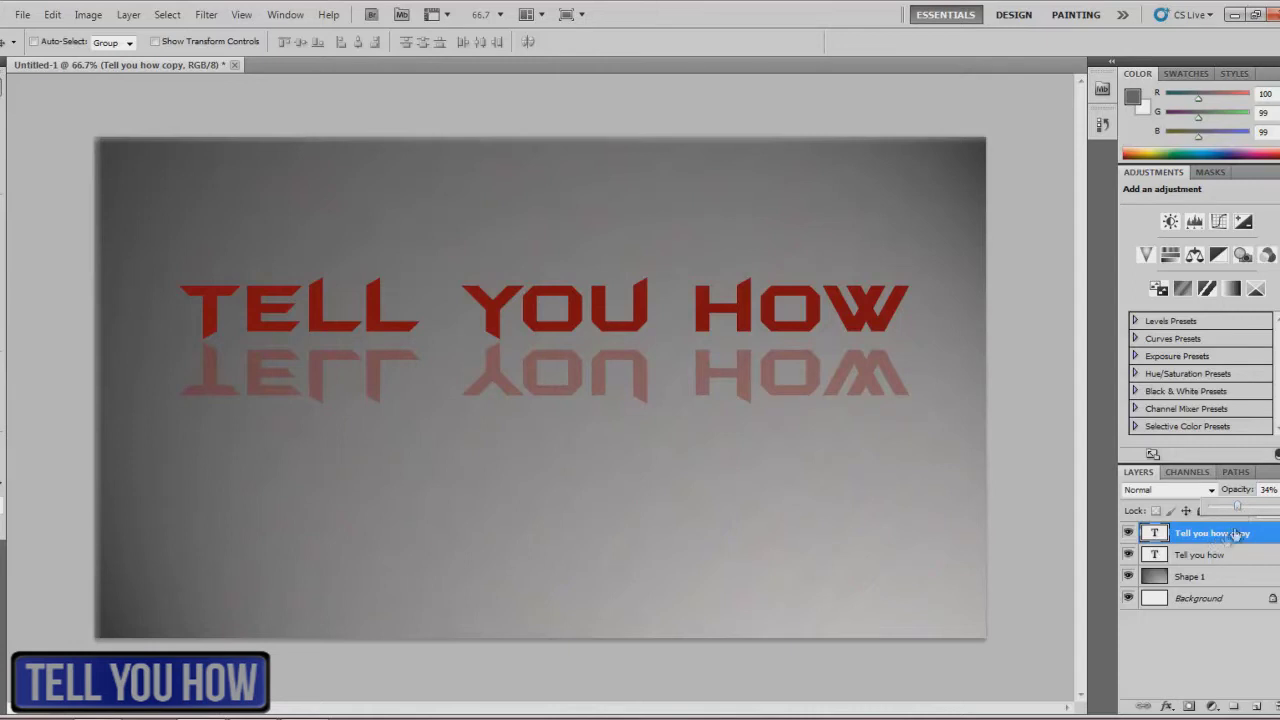
# Step: Delete the faded, flipped text copy layer so only the original text layer remains
pyautogui.click(1232, 539)
pyautogui.press('Delete')
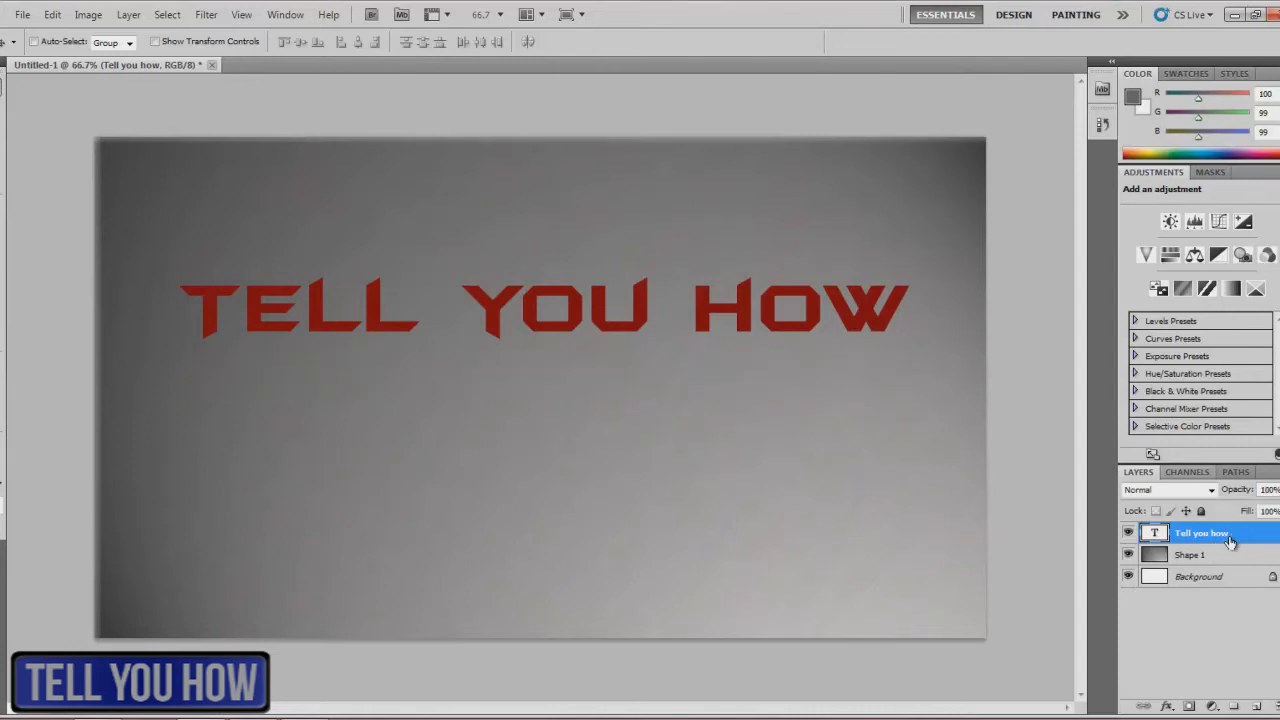
# Step: Add a Drop Shadow effect to the "Tell you how" text layer and increase the shadow size slightly
pyautogui.rightClick(1227, 541)
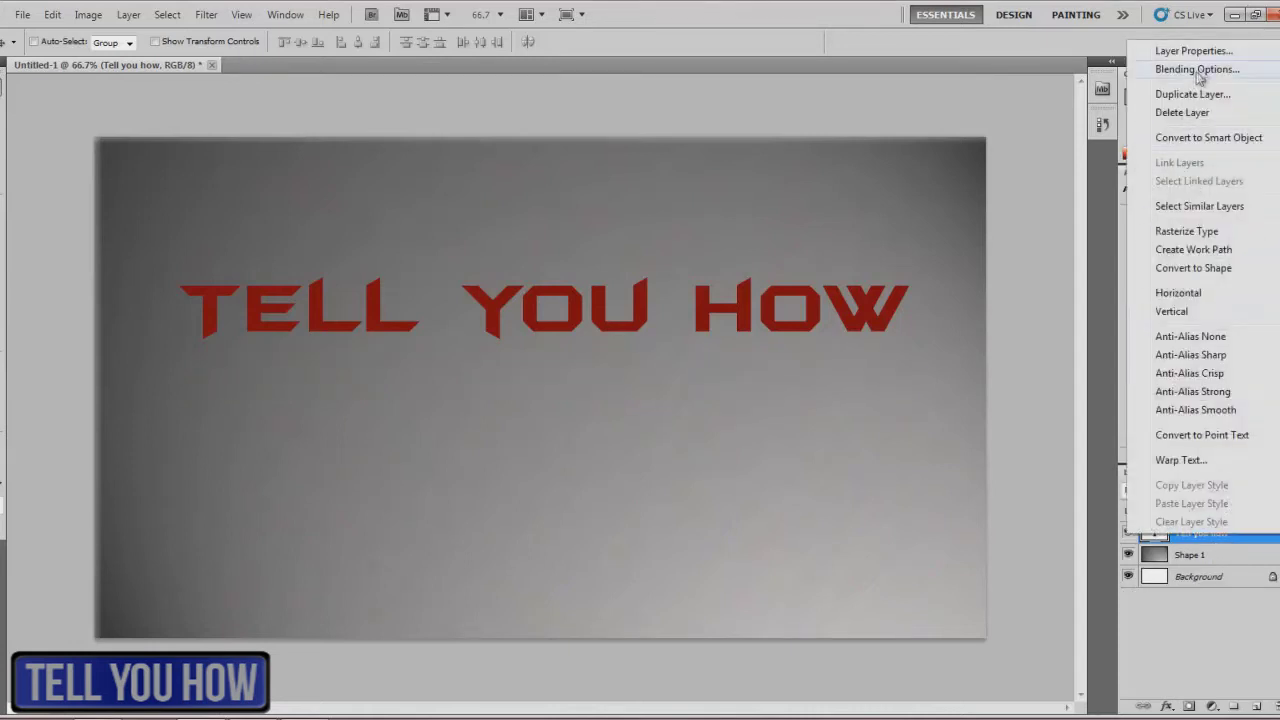
pyautogui.click(1201, 73)
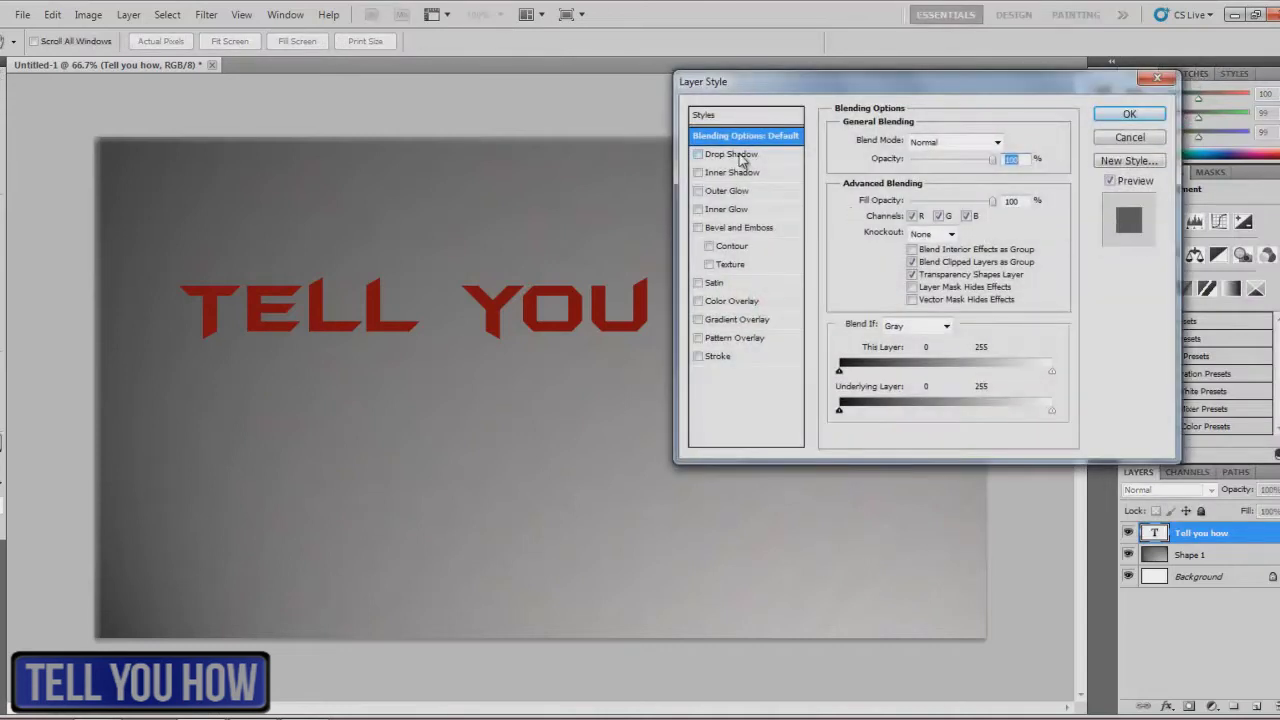
pyautogui.click(736, 157)
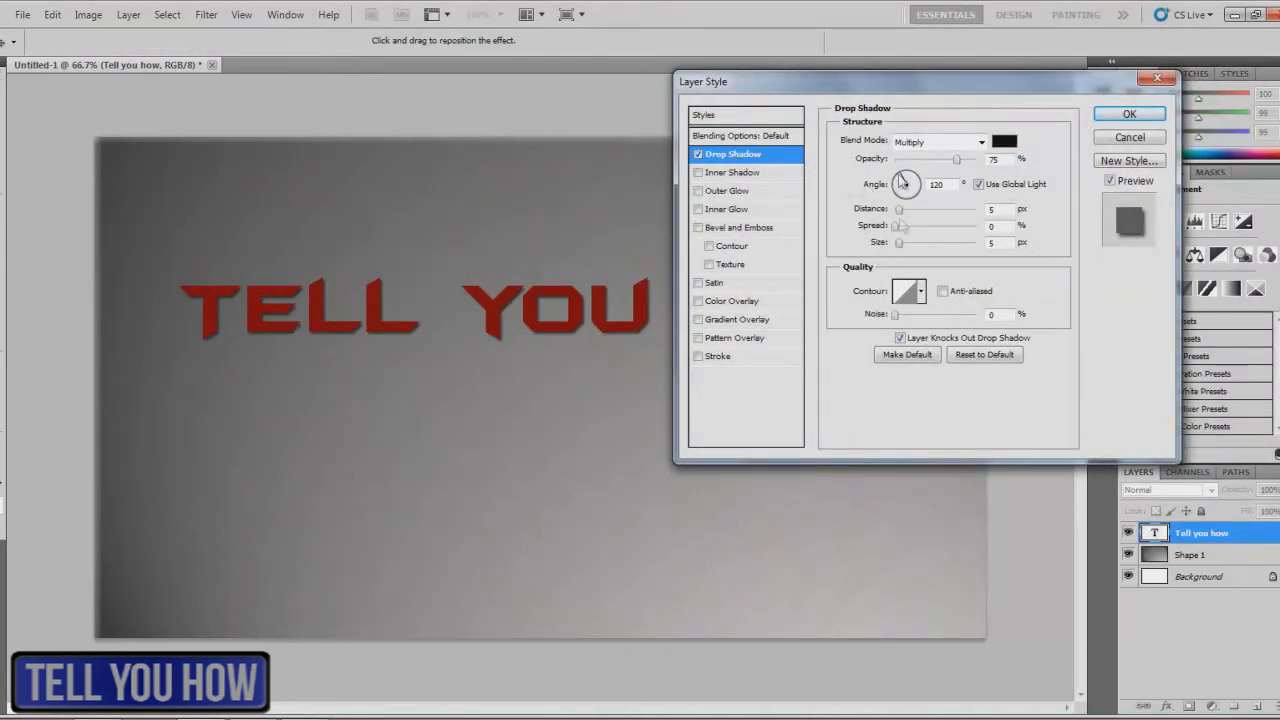
pyautogui.moveTo(902, 248); pyautogui.dragTo(904, 250)
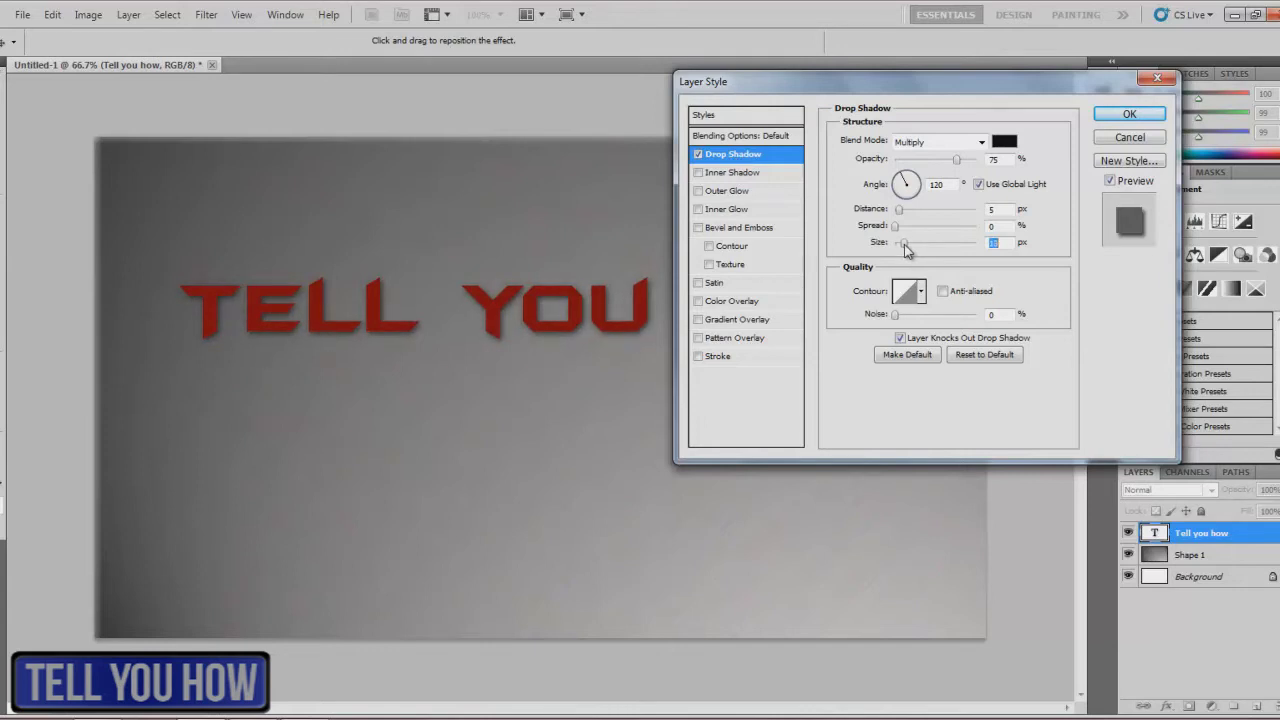
# Step: Add a white (ffffff) Outer Glow to the text and widen its size to about 166 px
pyautogui.click(726, 191)
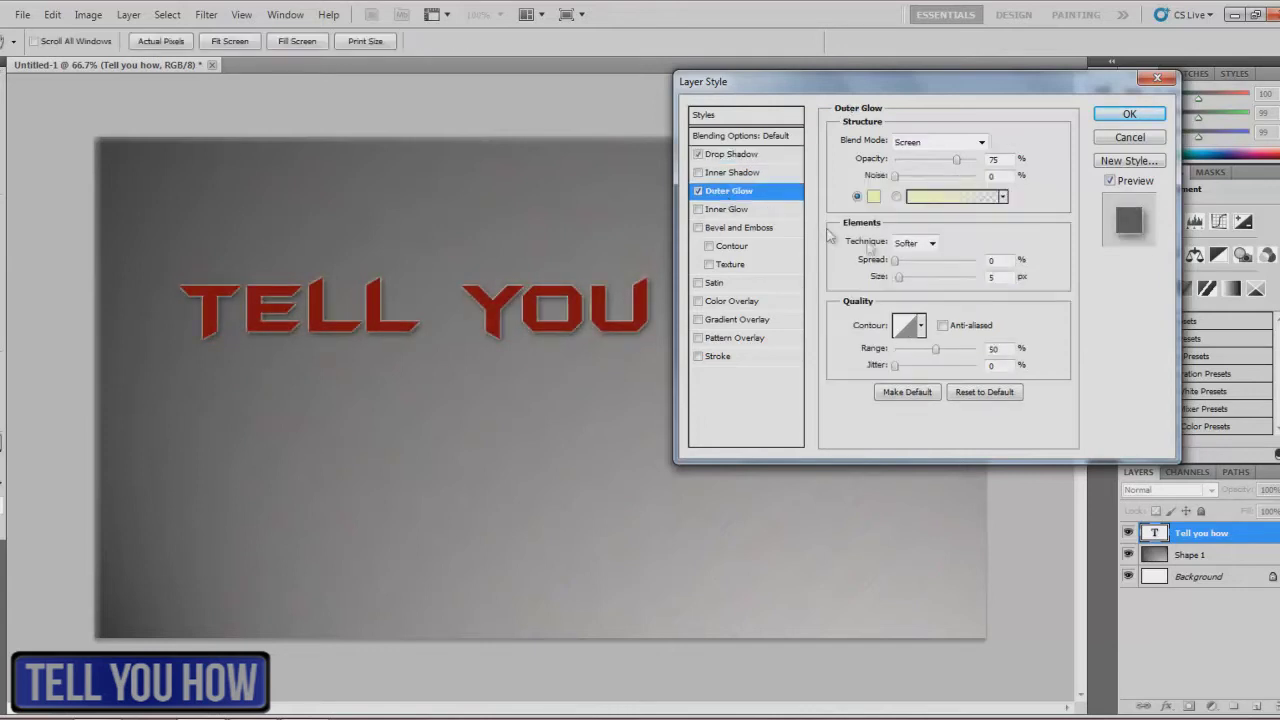
pyautogui.click(868, 198)
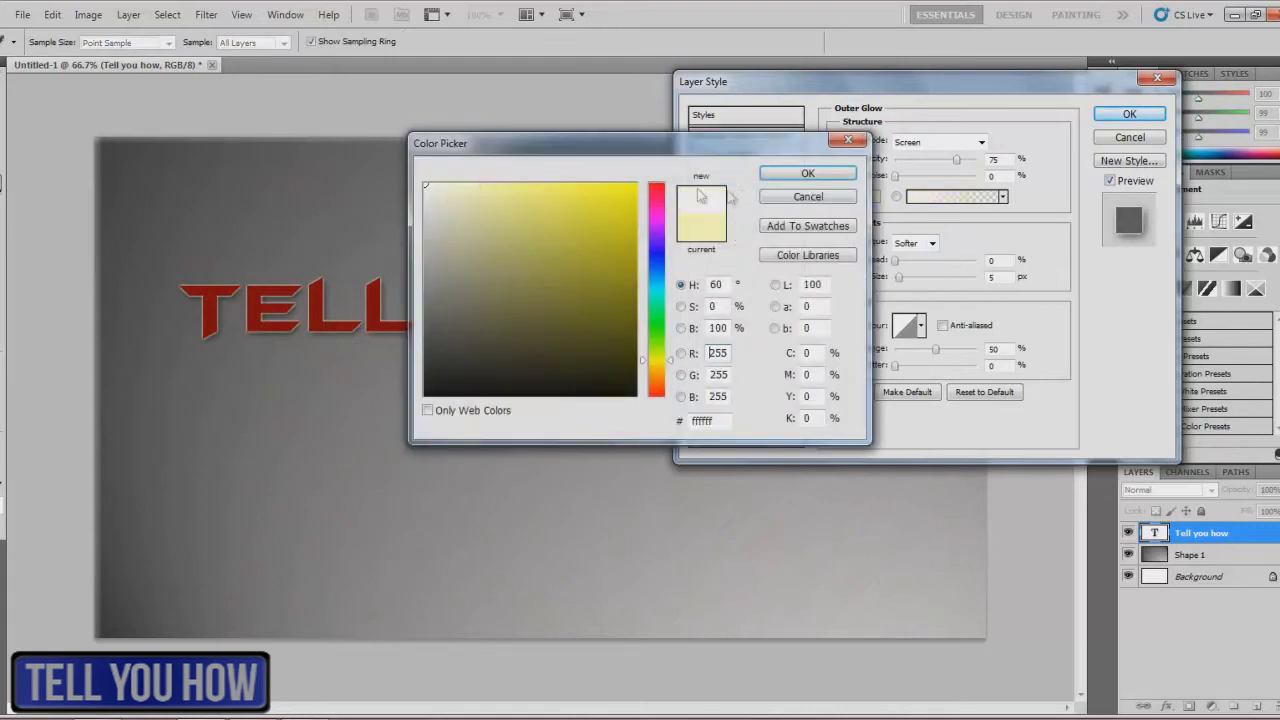
pyautogui.click(807, 173)
pyautogui.moveTo(897, 280); pyautogui.dragTo(952, 282)
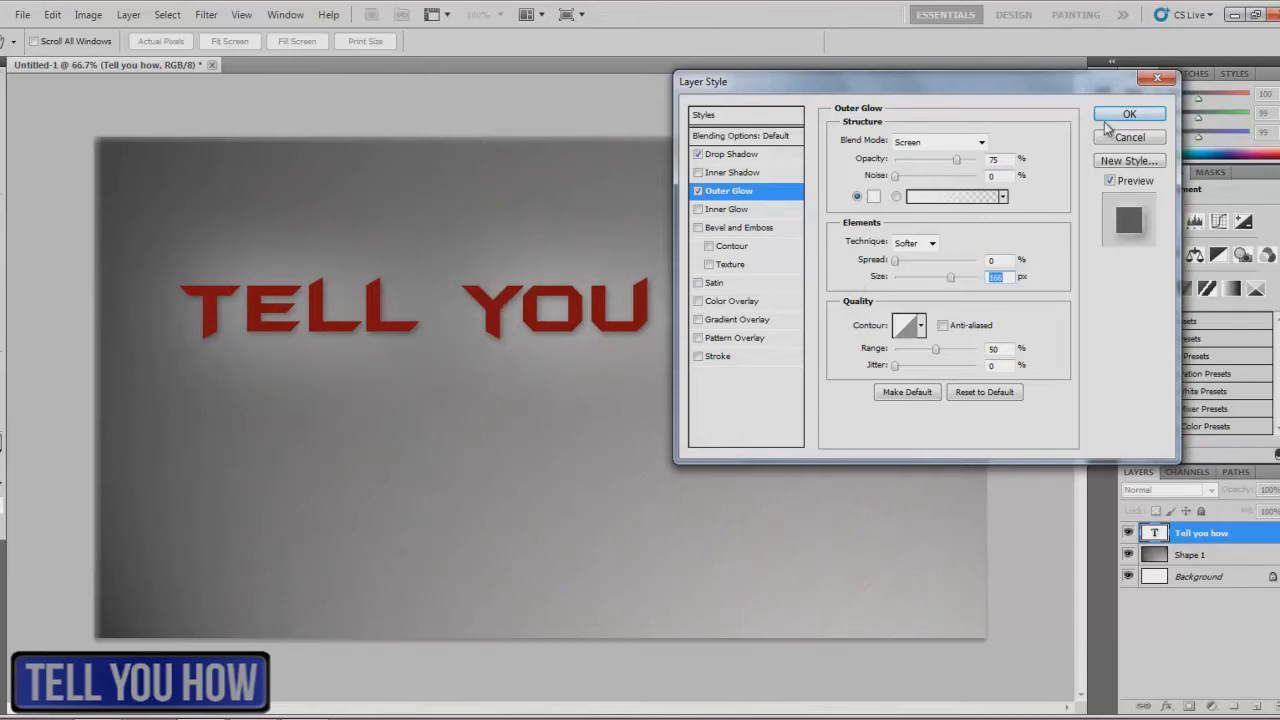
# Step: Add an Inner Bevel to the text, try the Chisel Hard technique, then settle on Smooth with a slightly reduced size
pyautogui.click(737, 228)
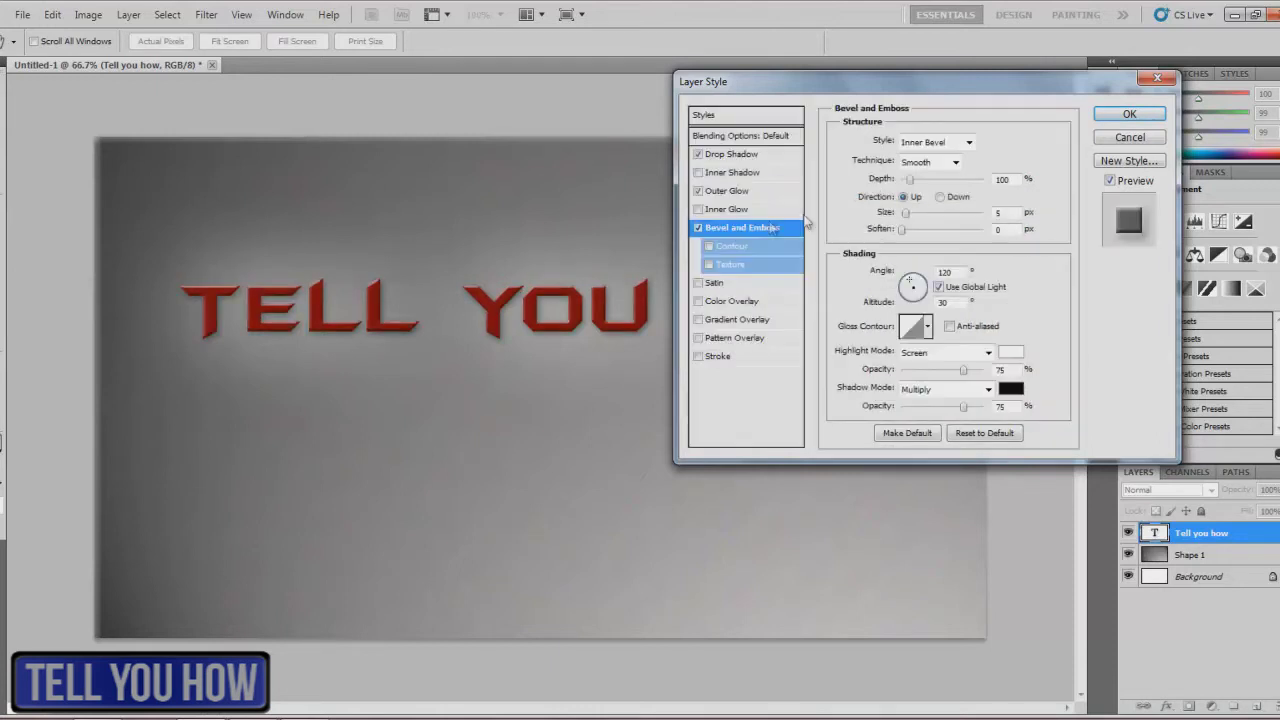
pyautogui.click(924, 163)
pyautogui.click(921, 191)
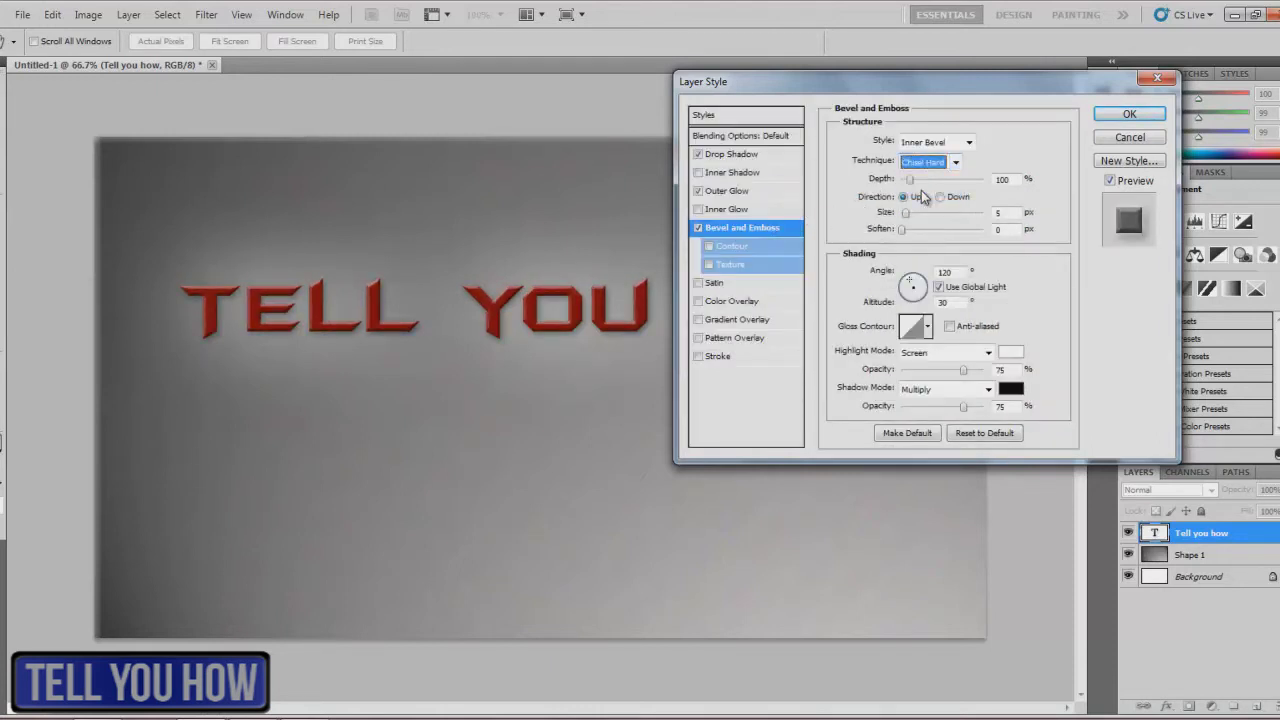
pyautogui.moveTo(906, 213); pyautogui.dragTo(910, 213)
pyautogui.click(926, 162)
pyautogui.click(926, 180)
pyautogui.moveTo(910, 214); pyautogui.dragTo(905, 216)
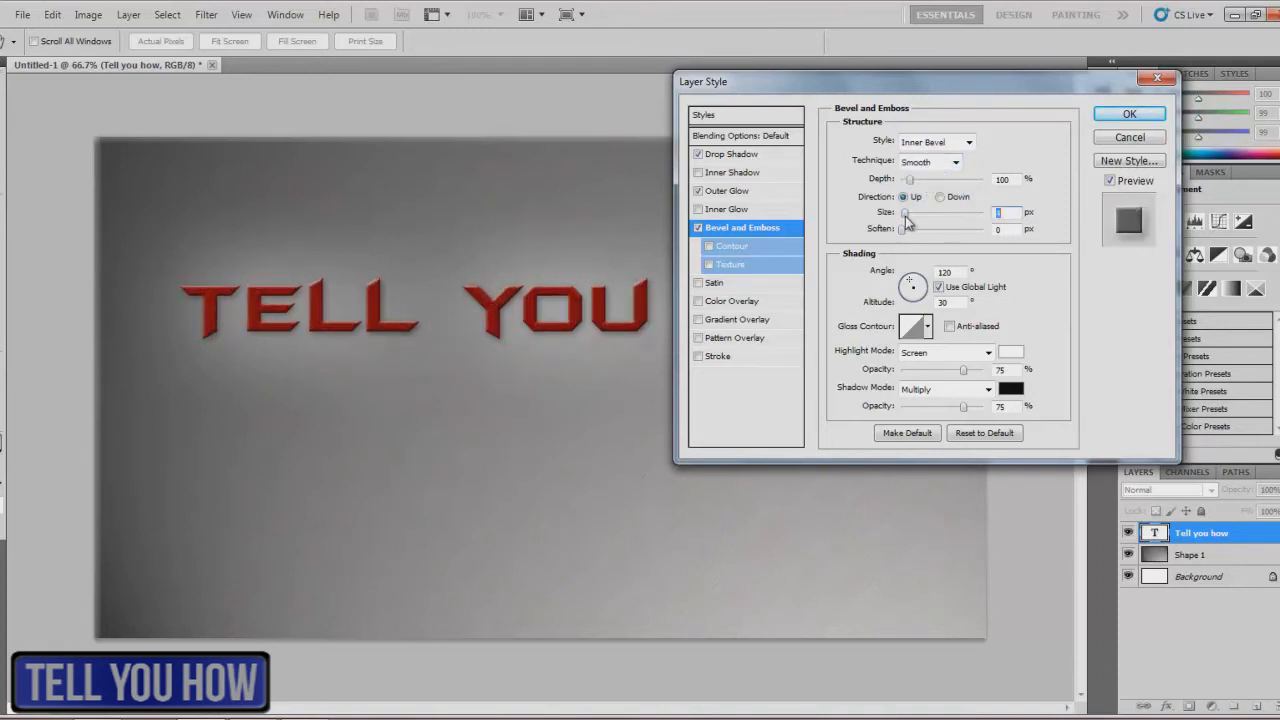
# Step: Add a Gradient Overlay to the text using the Violet, Orange preset and open that gradient for editing
pyautogui.click(735, 320)
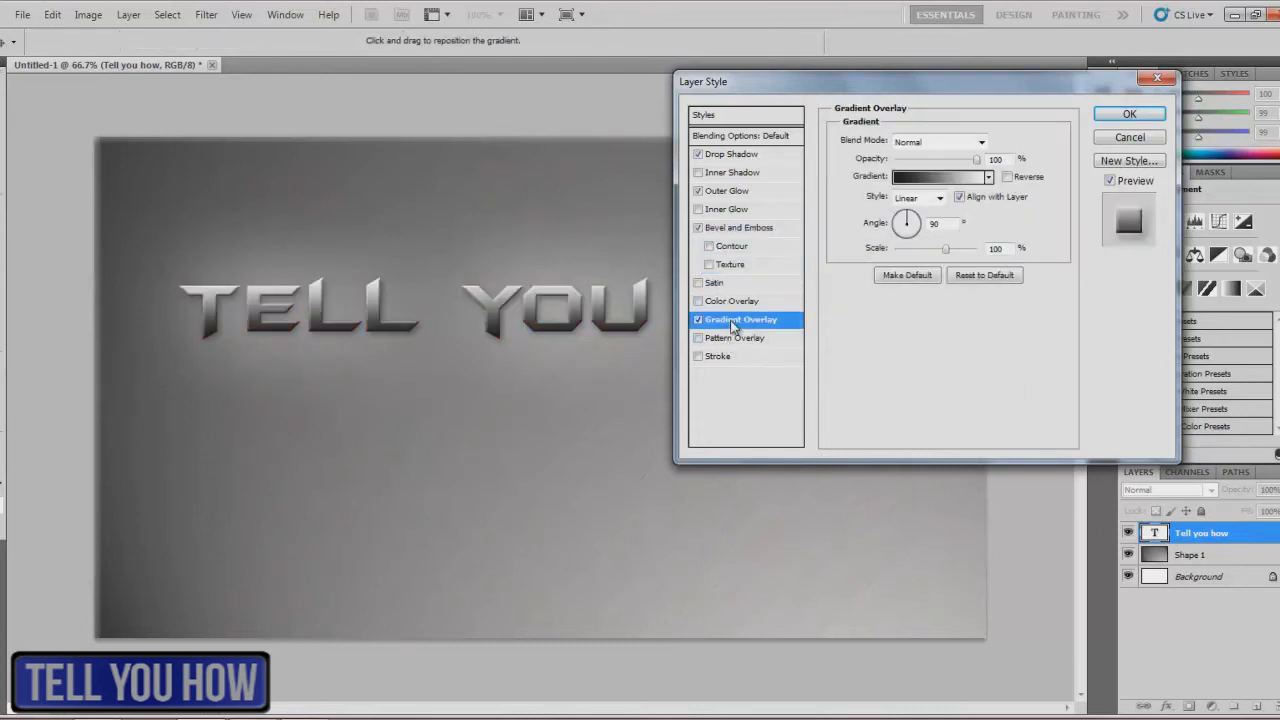
pyautogui.click(988, 177)
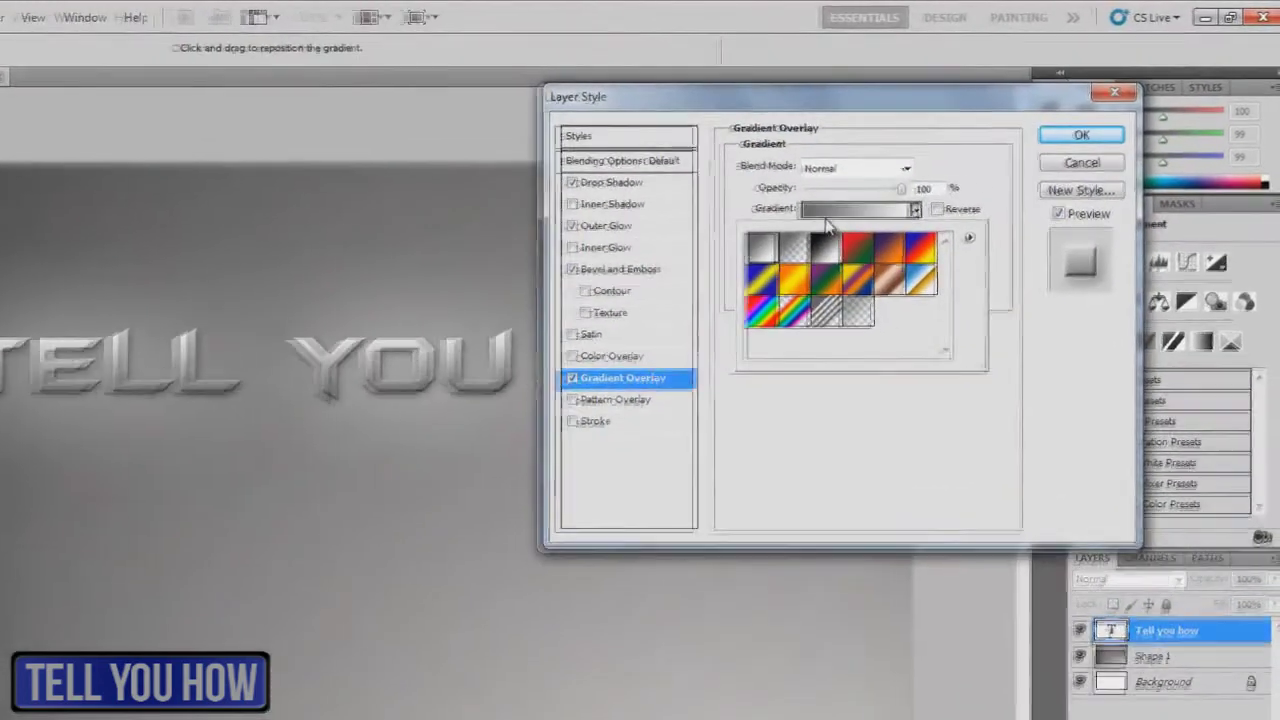
pyautogui.click(889, 248)
pyautogui.click(855, 209)
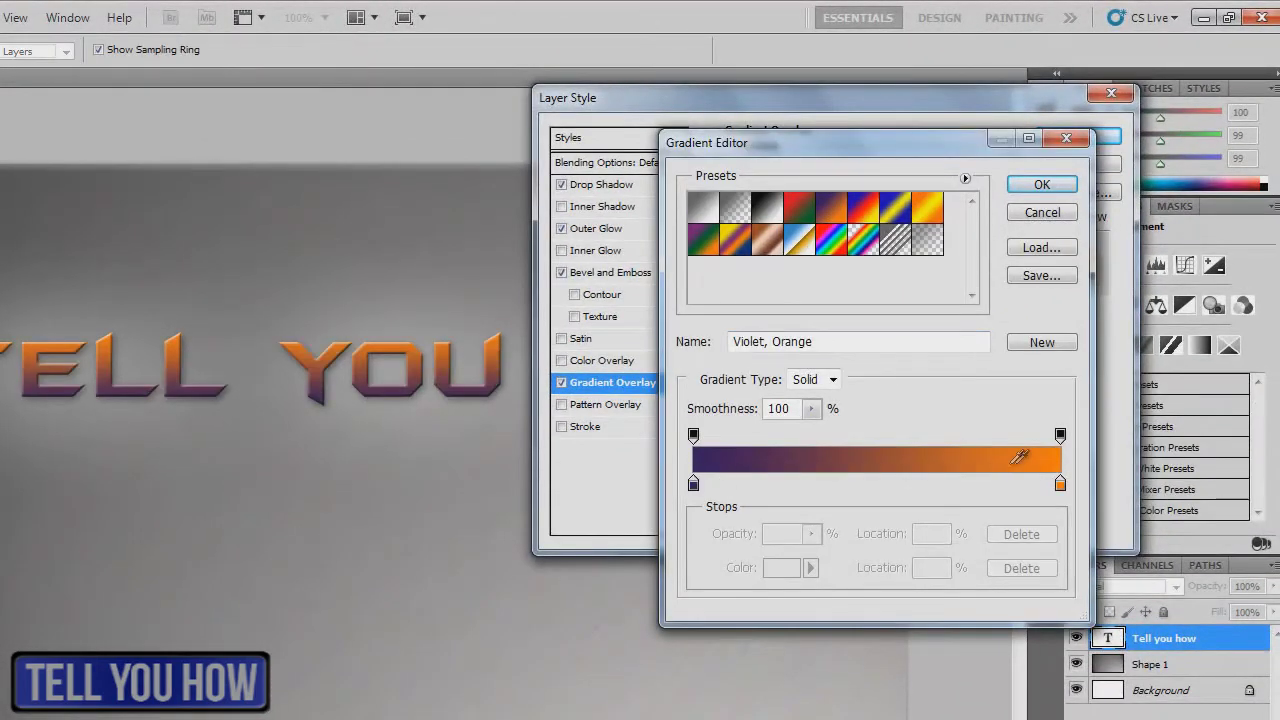
# Step: Recolour the gradient's violet stop at 0% to dark red
pyautogui.doubleClick(693, 483)
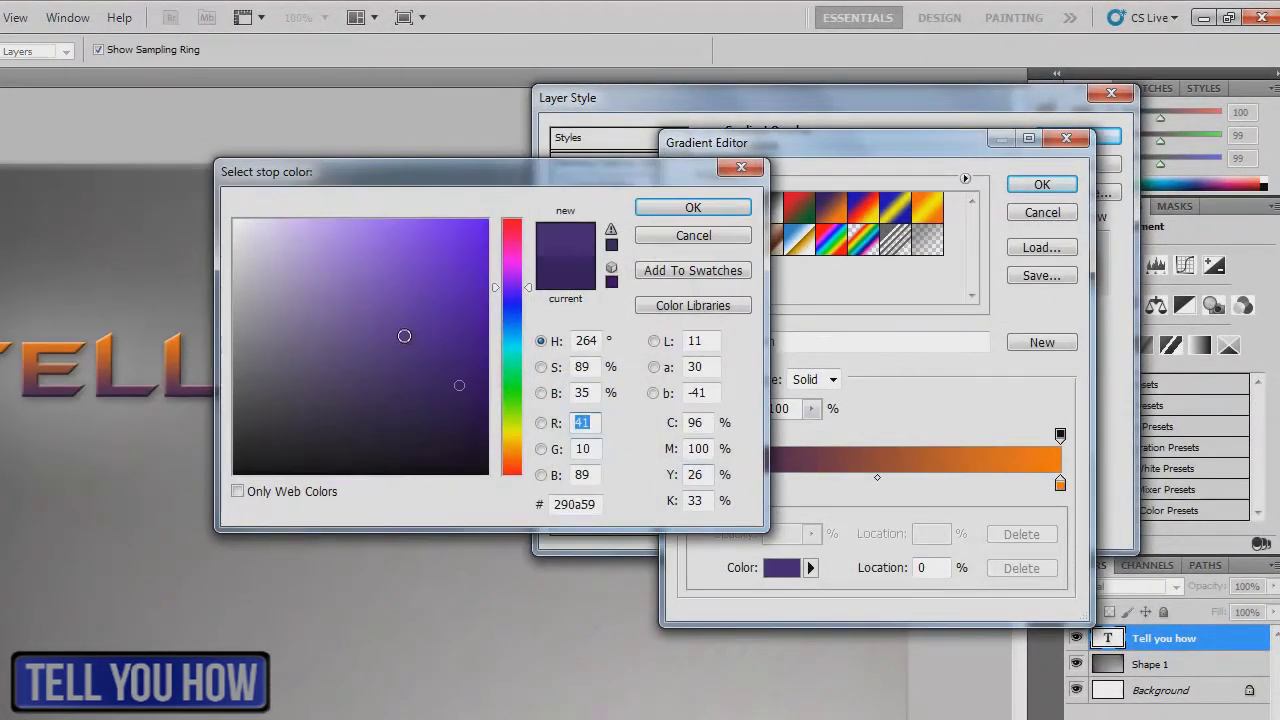
pyautogui.click(349, 272)
pyautogui.moveTo(517, 278); pyautogui.dragTo(517, 216)
pyautogui.moveTo(490, 272); pyautogui.dragTo(505, 321)
pyautogui.click(714, 210)
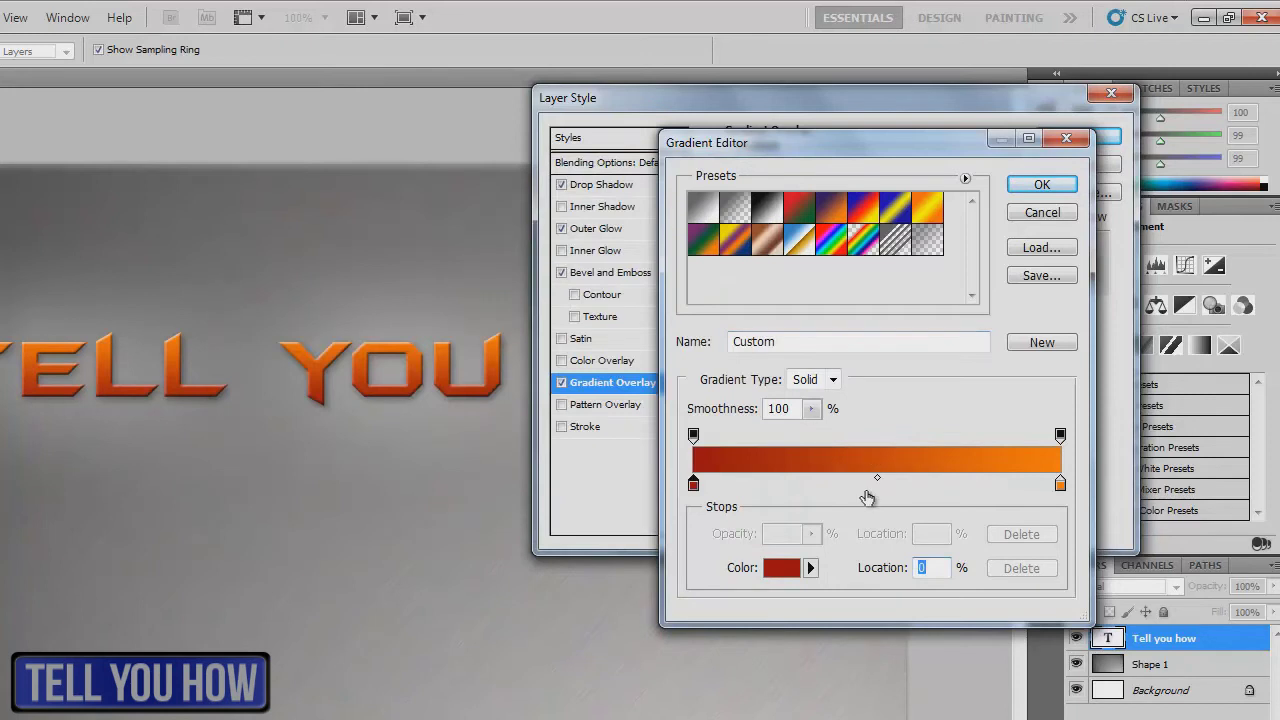
# Step: Change the gradient's orange stop at 100% to dark red 8c0000
pyautogui.click(878, 478)
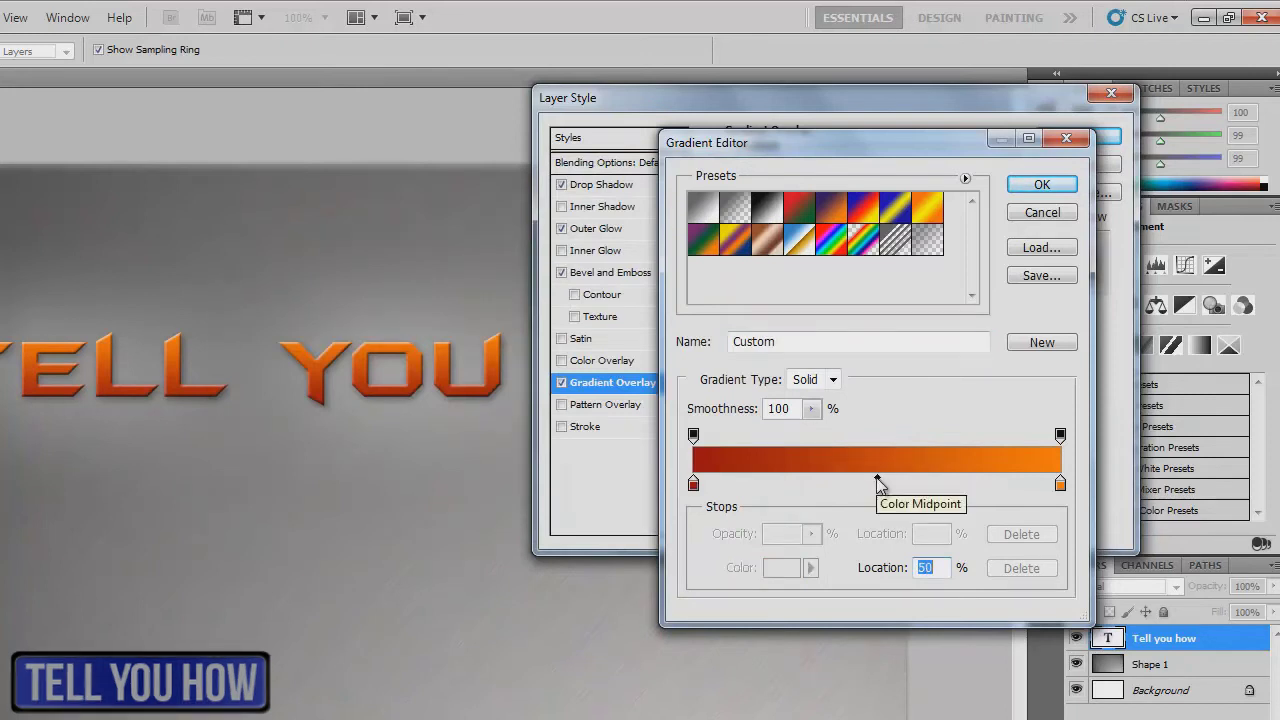
pyautogui.click(1060, 485)
pyautogui.doubleClick(1060, 485)
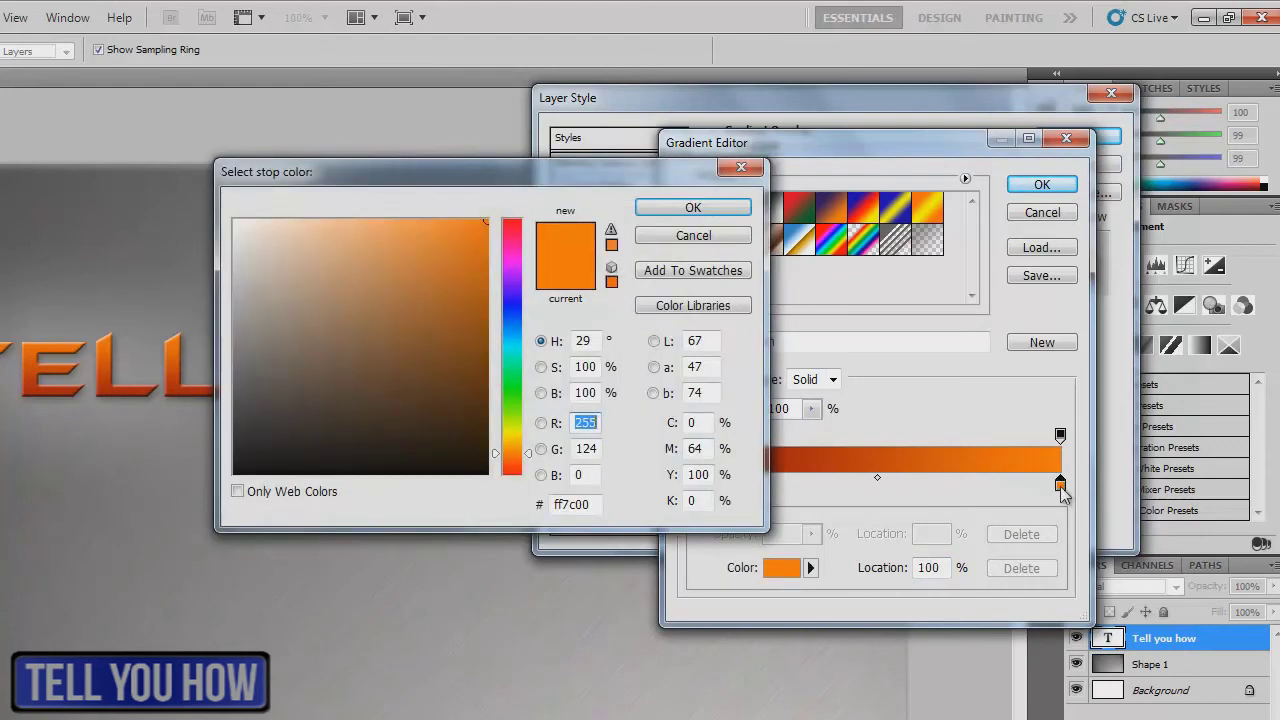
pyautogui.moveTo(449, 349); pyautogui.dragTo(517, 209)
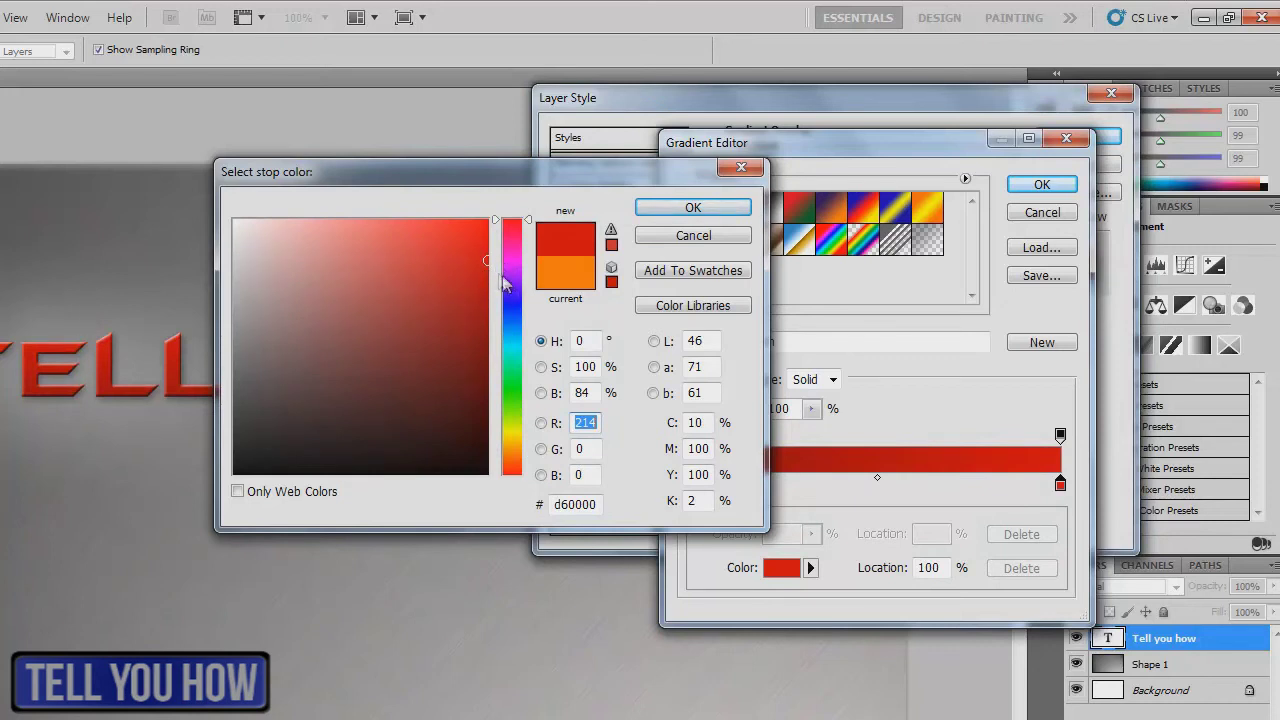
pyautogui.moveTo(490, 262); pyautogui.dragTo(507, 334)
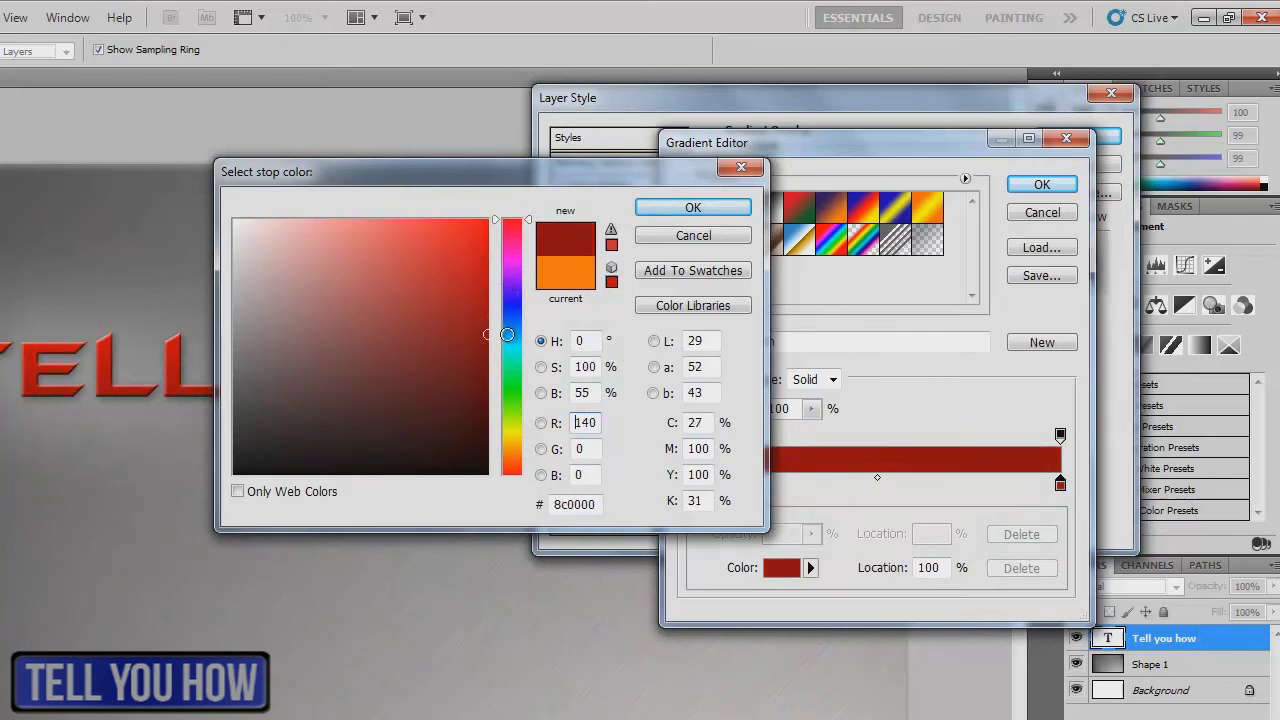
pyautogui.click(680, 214)
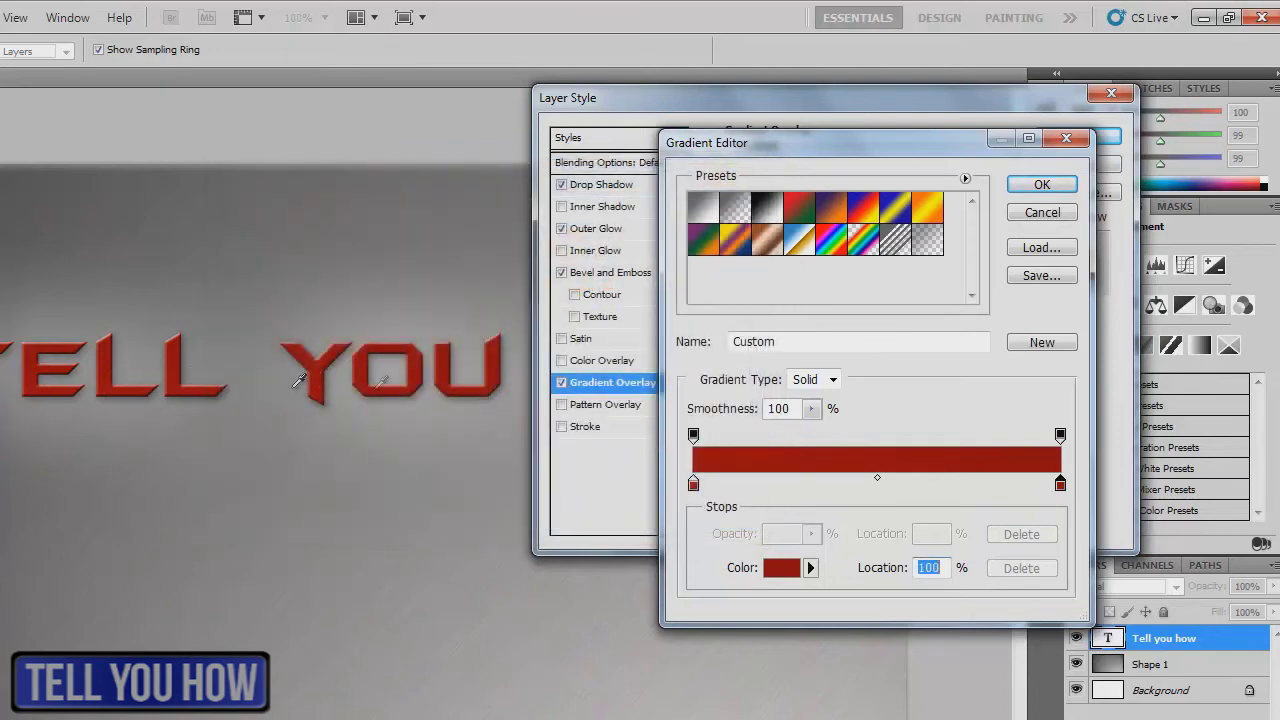
# Step: Move the two red gradient stops inward and add a near-white f7f7f7 stop between them at 53%
pyautogui.click(693, 483)
pyautogui.moveTo(693, 484); pyautogui.dragTo(808, 484)
pyautogui.moveTo(1060, 485); pyautogui.dragTo(961, 484)
pyautogui.doubleClick(889, 484)
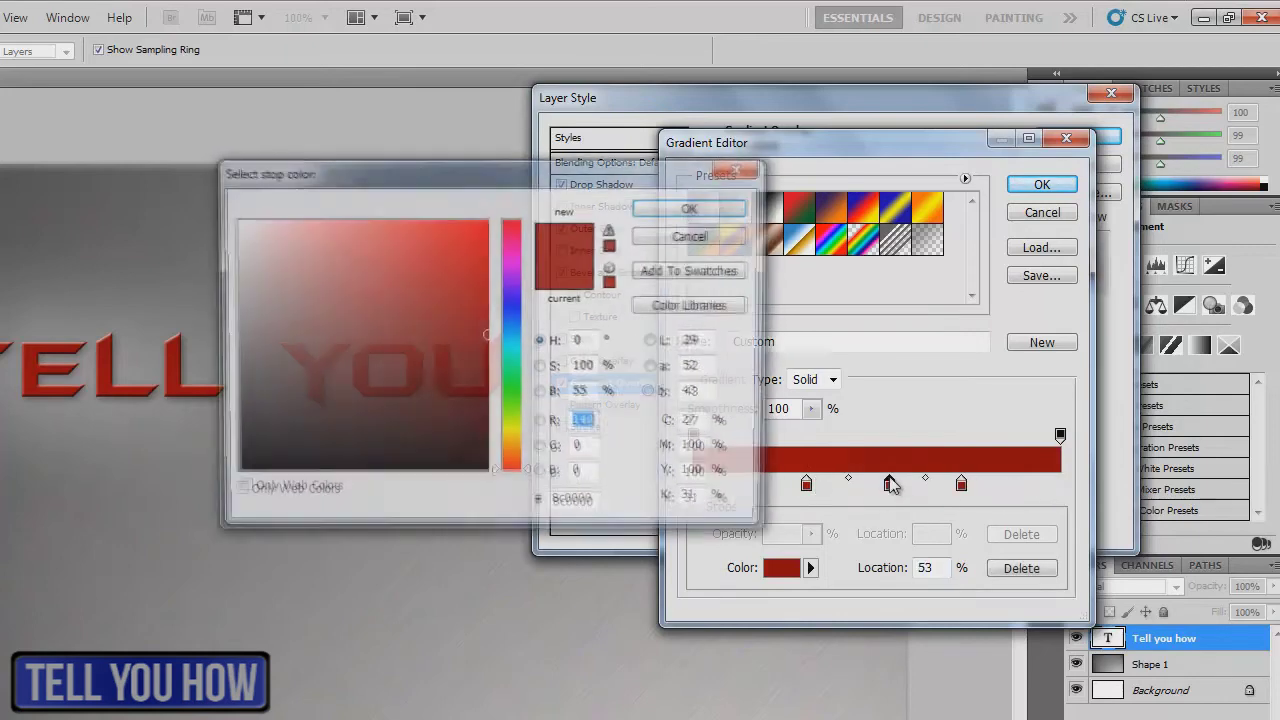
pyautogui.moveTo(417, 354); pyautogui.dragTo(233, 226)
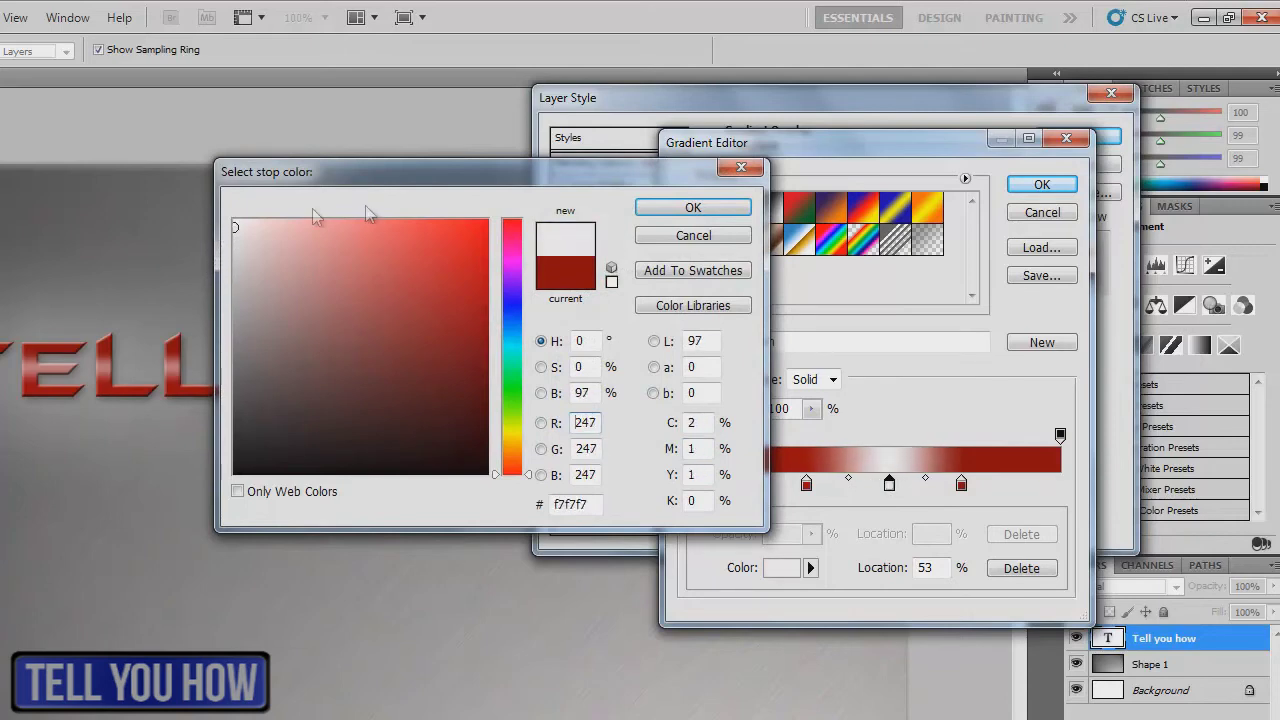
pyautogui.click(694, 209)
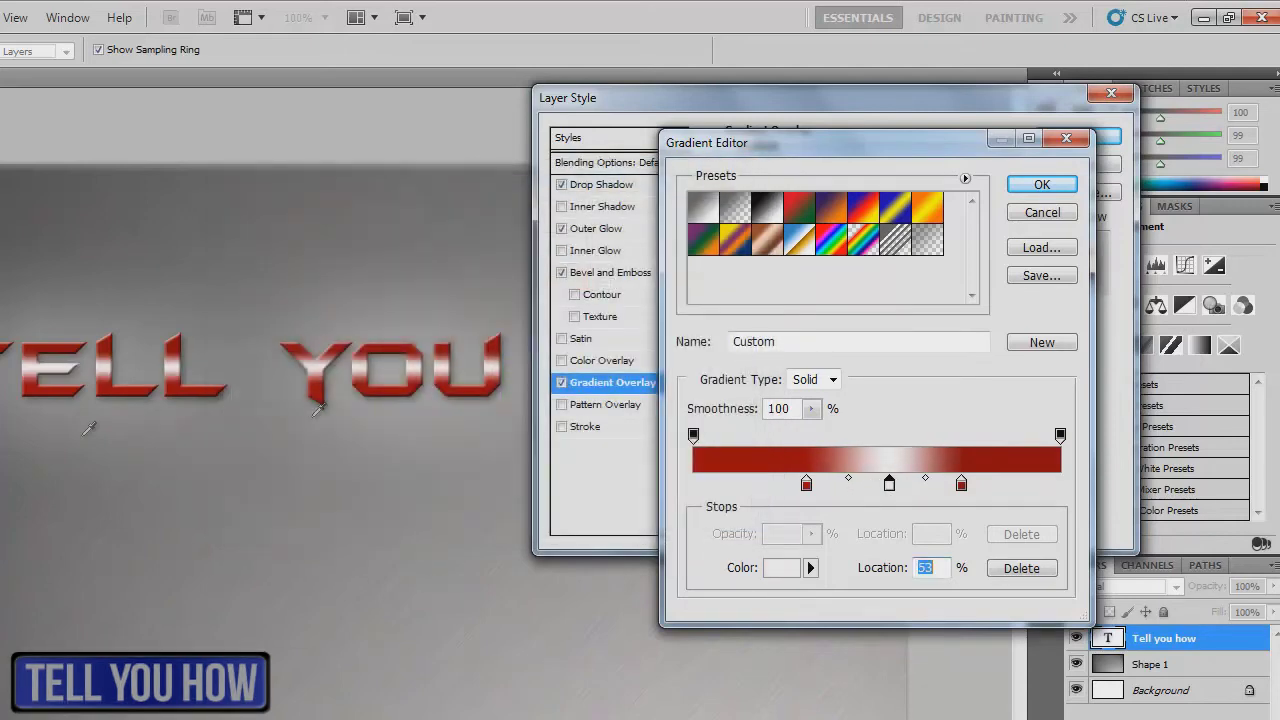
# Step: Tighten the white band by moving the red stops to about 34% and 67%, and accept the gradient
pyautogui.moveTo(807, 484); pyautogui.dragTo(817, 485)
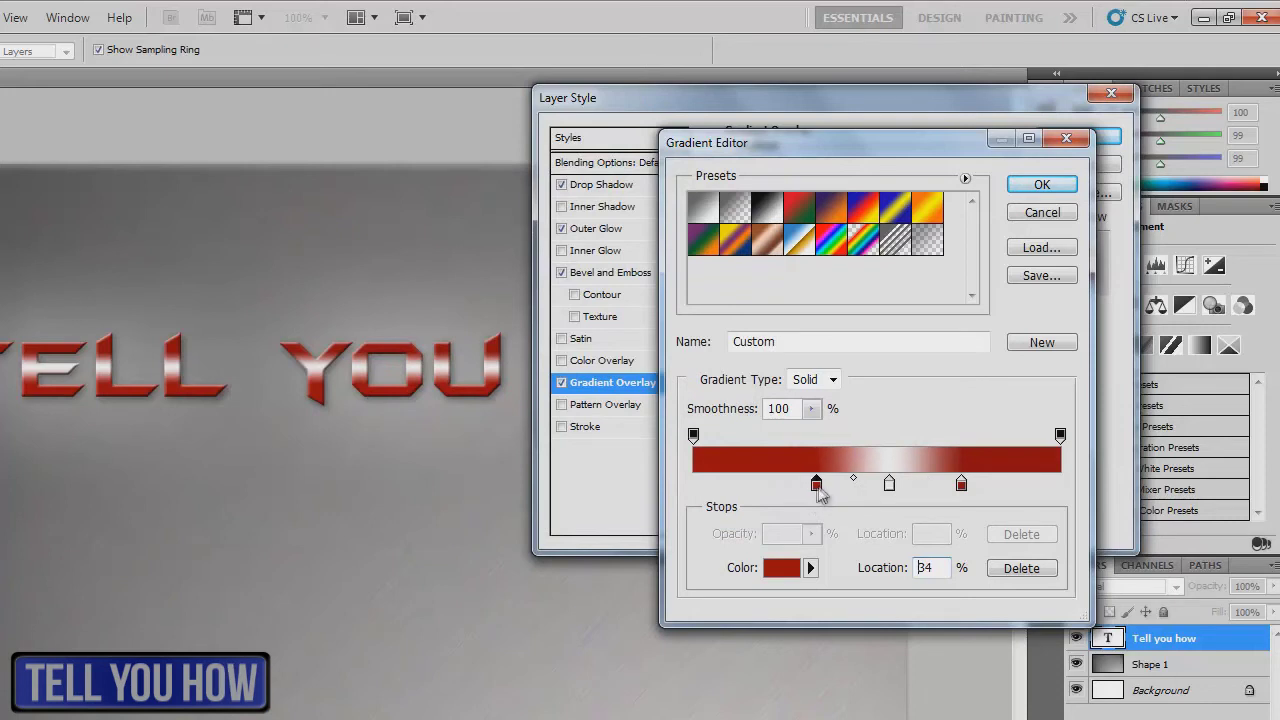
pyautogui.moveTo(962, 486); pyautogui.dragTo(940, 487)
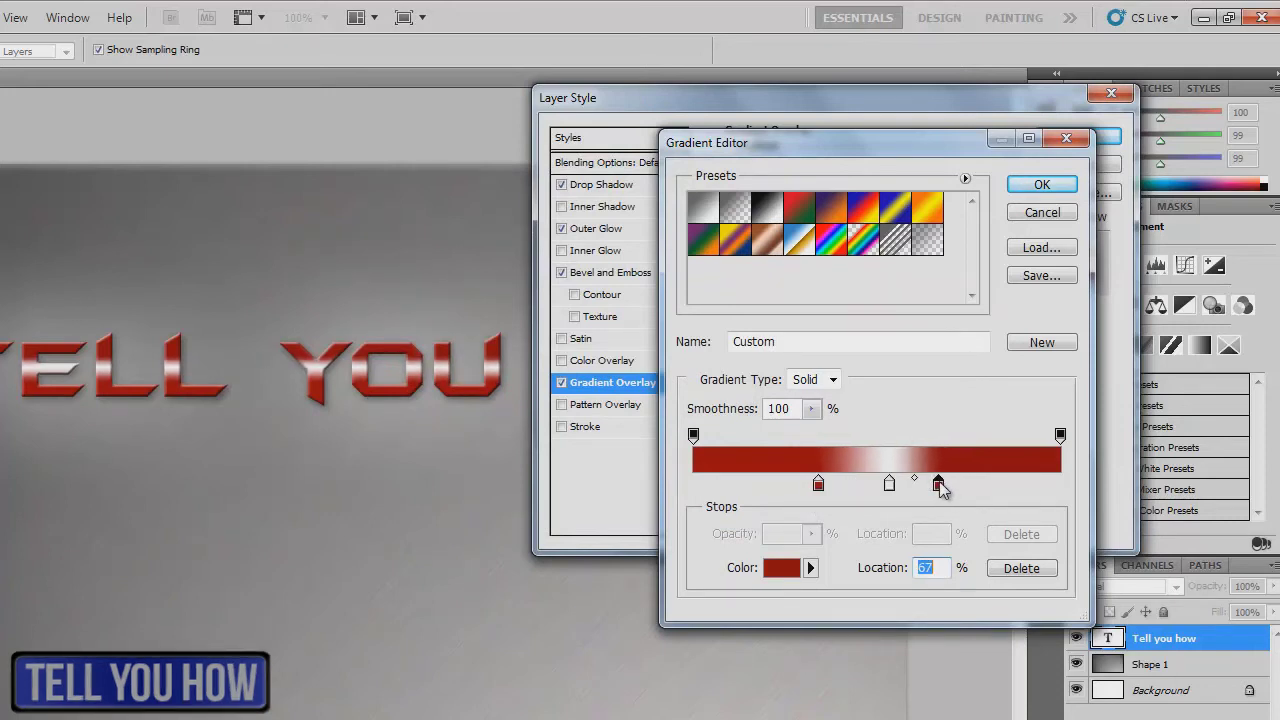
pyautogui.click(1042, 185)
# Step: Add an outside Stroke to the text in a saturated blue with hue 234°, and apply the layer style
pyautogui.click(612, 426)
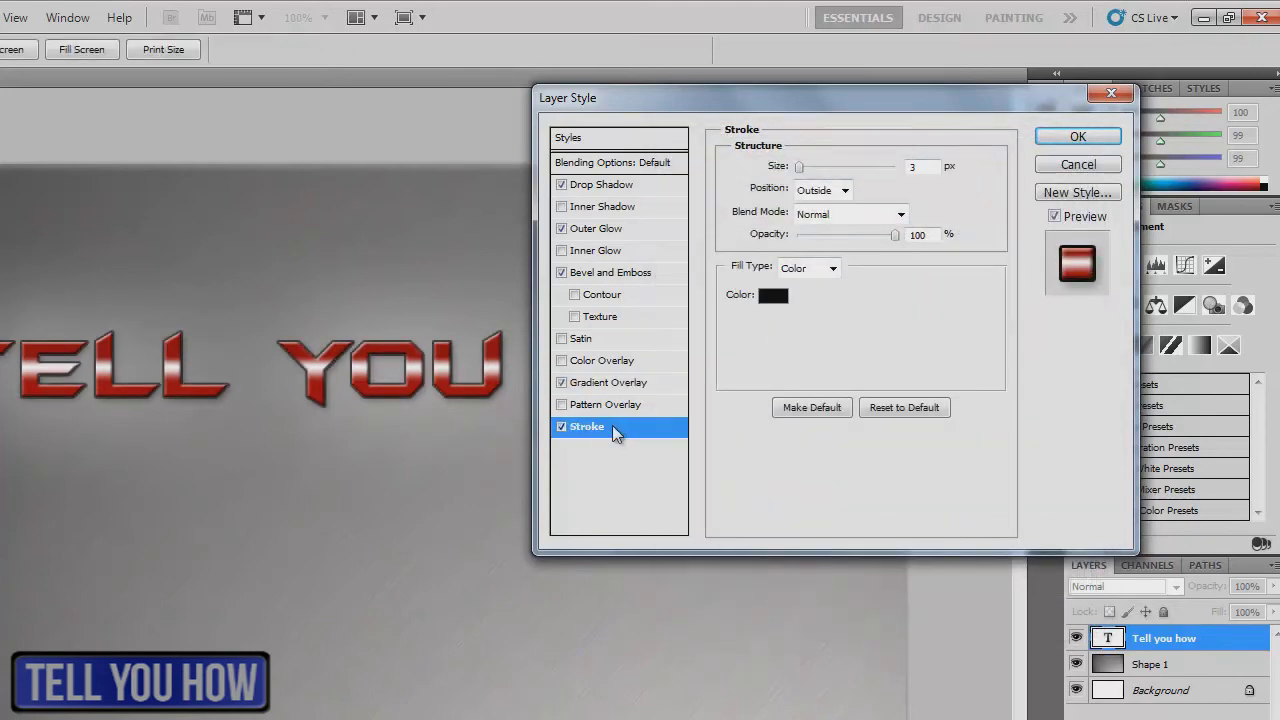
pyautogui.click(773, 295)
pyautogui.click(230, 209)
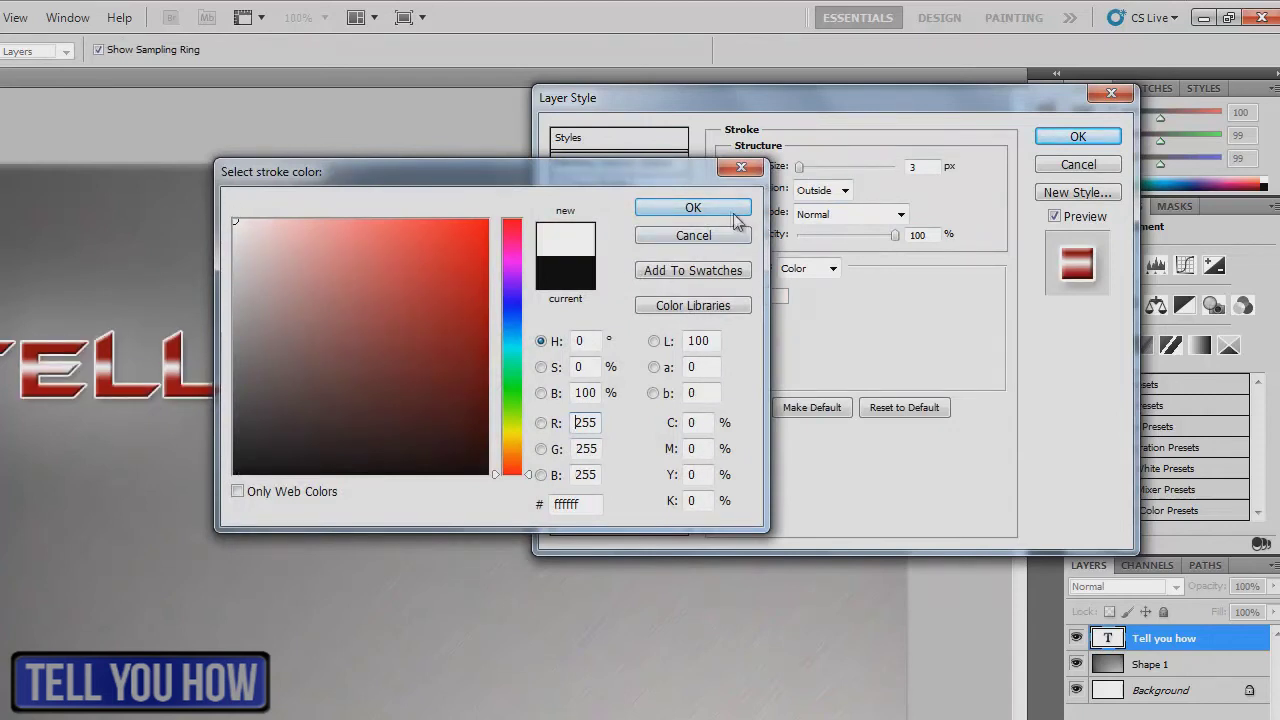
pyautogui.click(511, 308)
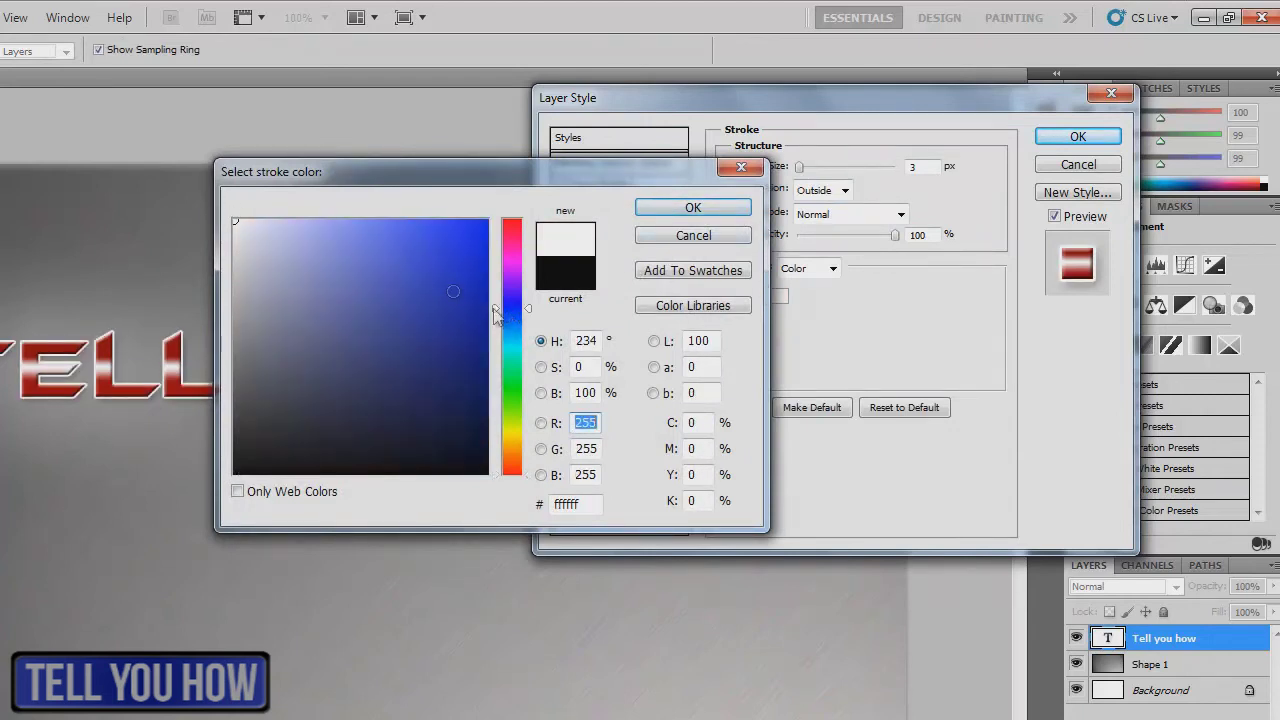
pyautogui.click(446, 251)
pyautogui.click(462, 246)
pyautogui.moveTo(462, 246)
pyautogui.mouseDown()
pyautogui.moveTo(476, 224)
pyautogui.moveTo(484, 260)
pyautogui.mouseUp()
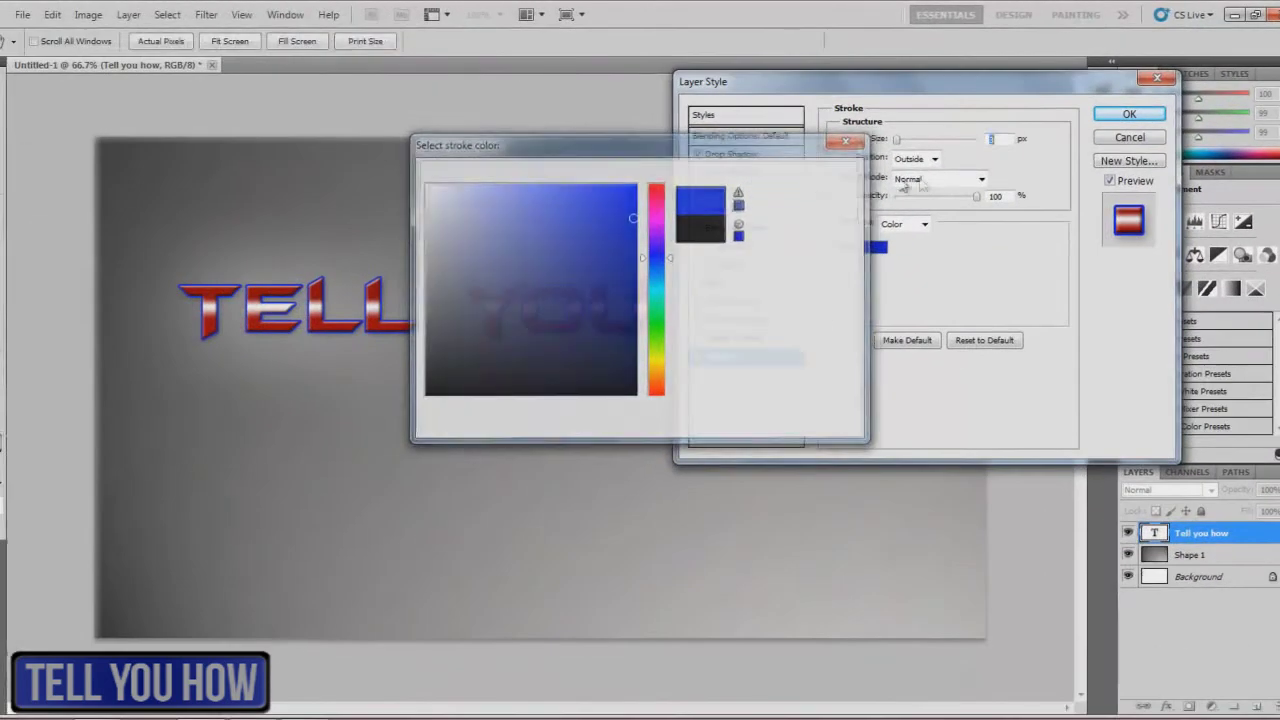
pyautogui.click(771, 185)
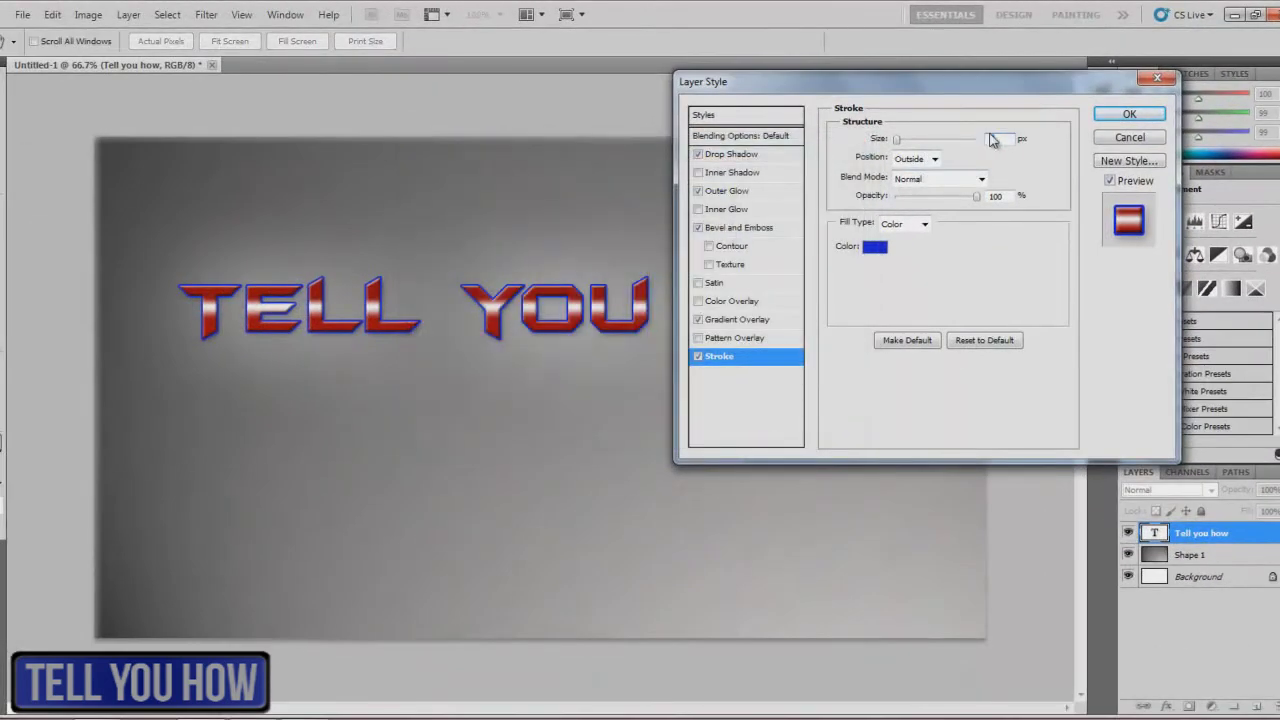
pyautogui.press('Return')
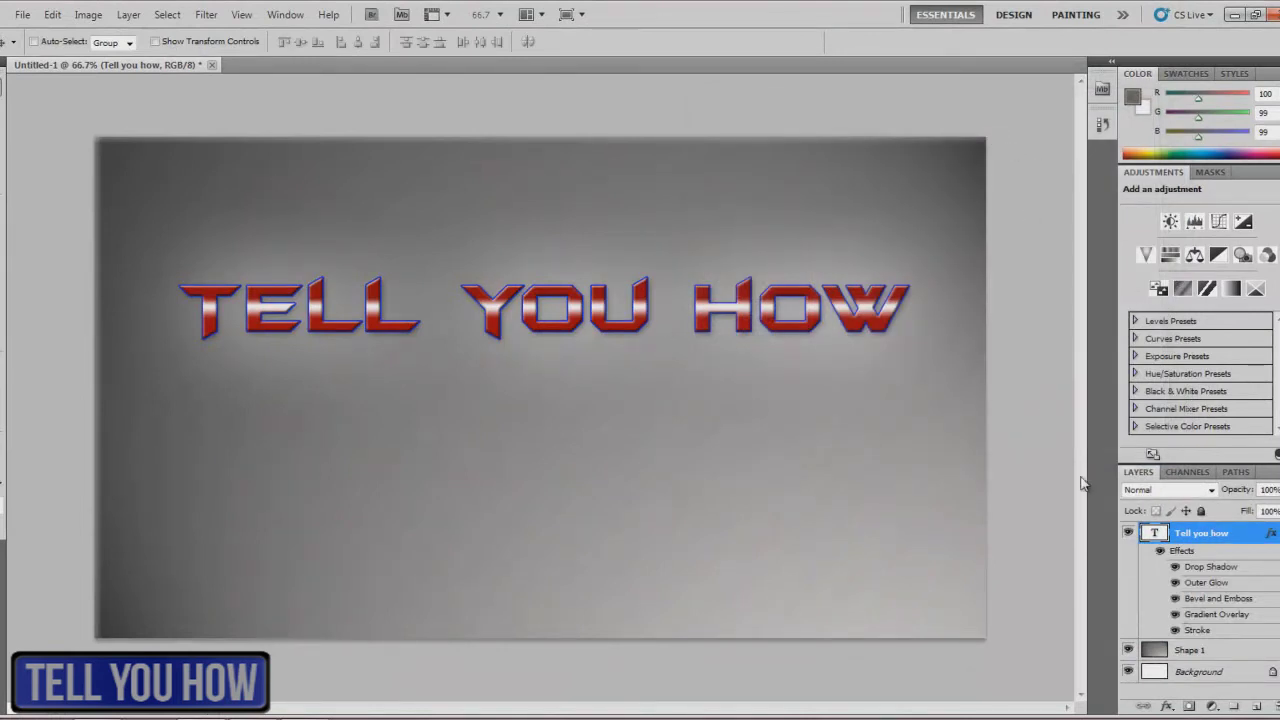
# Step: Duplicate the styled "Tell you how" text layer, keeping the suggested layer name
pyautogui.rightClick(1230, 540)
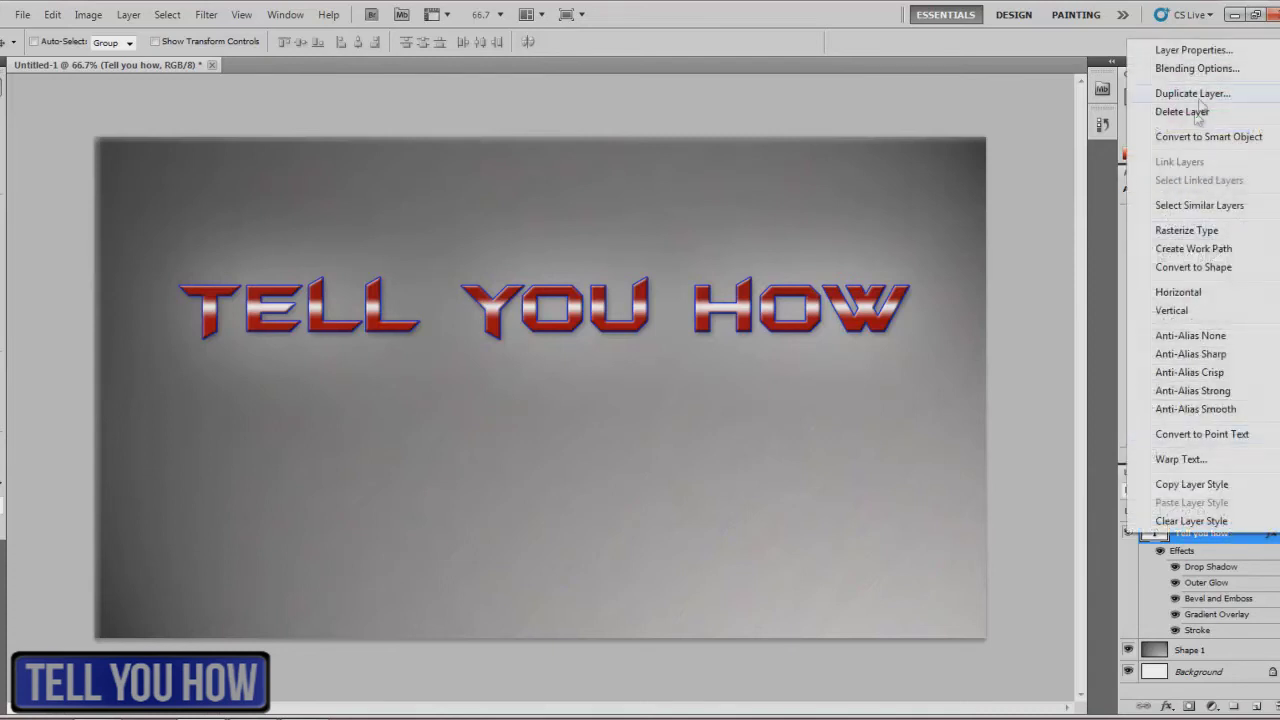
pyautogui.click(1200, 95)
pyautogui.click(784, 223)
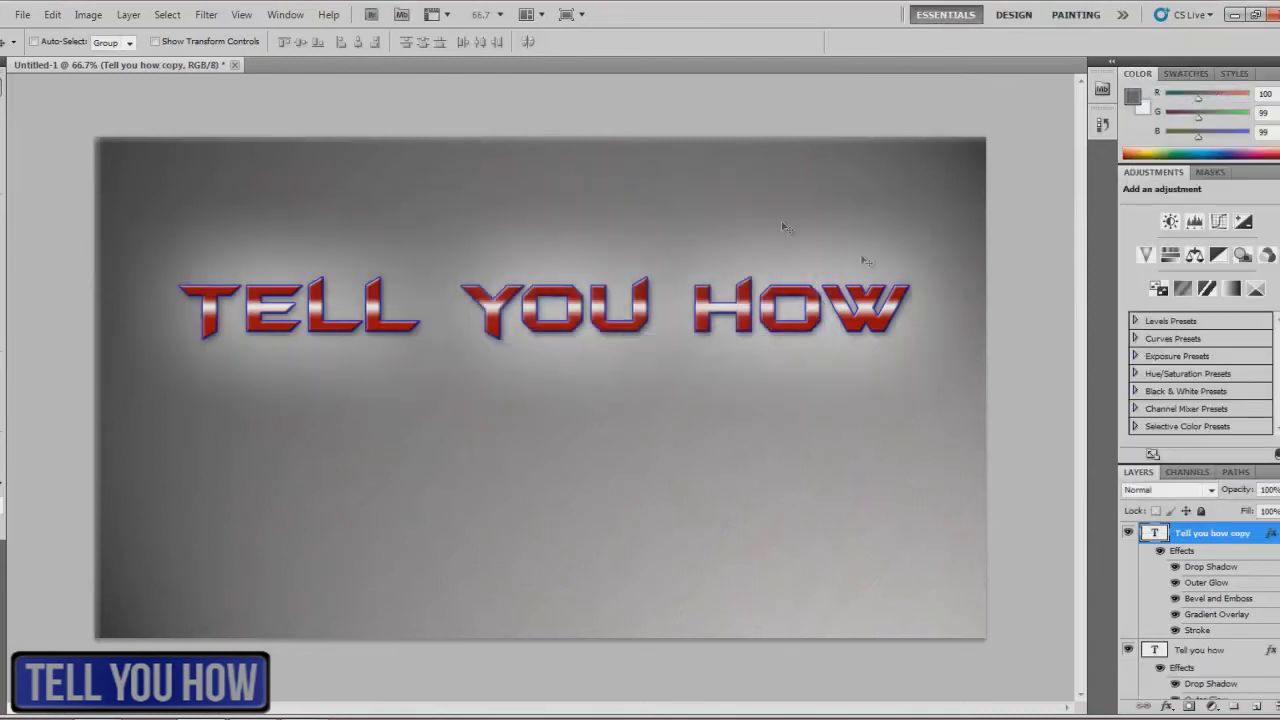
# Step: Flip the duplicated text layer vertically and move it up to sit just beneath the original text
pyautogui.click(52, 14)
pyautogui.moveTo(197, 341)
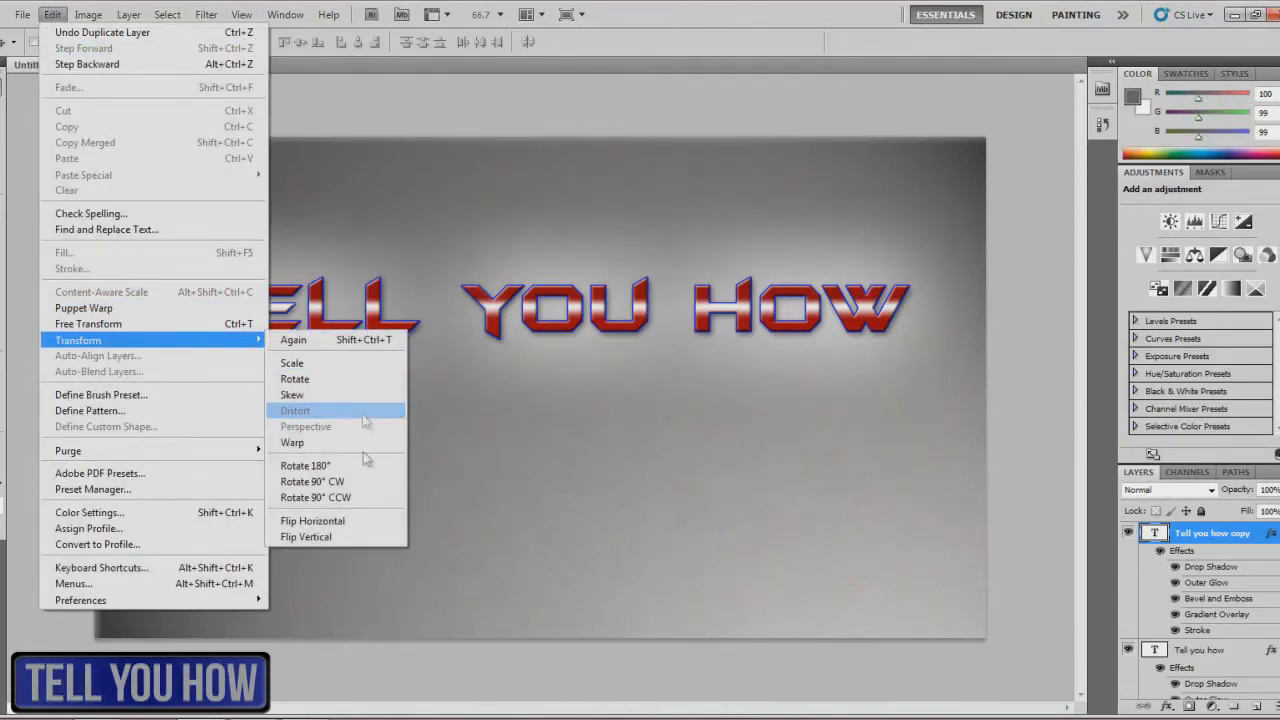
pyautogui.click(352, 533)
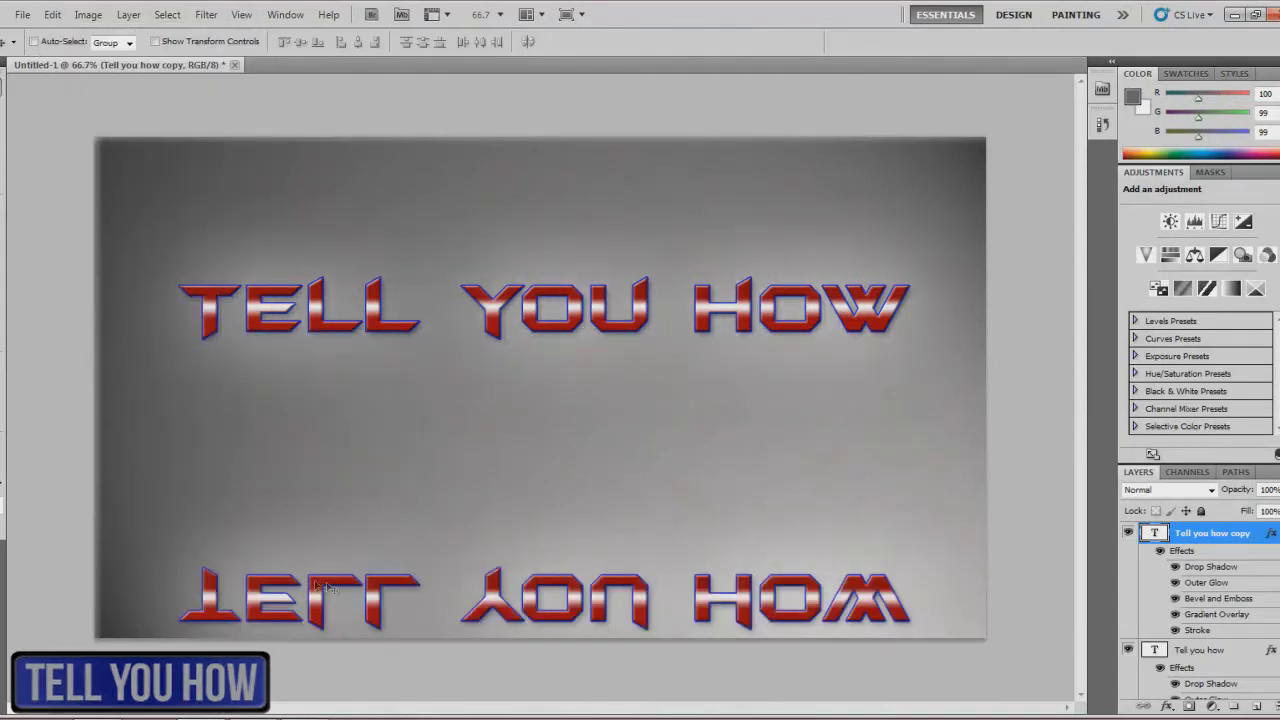
pyautogui.moveTo(325, 592); pyautogui.dragTo(320, 373)
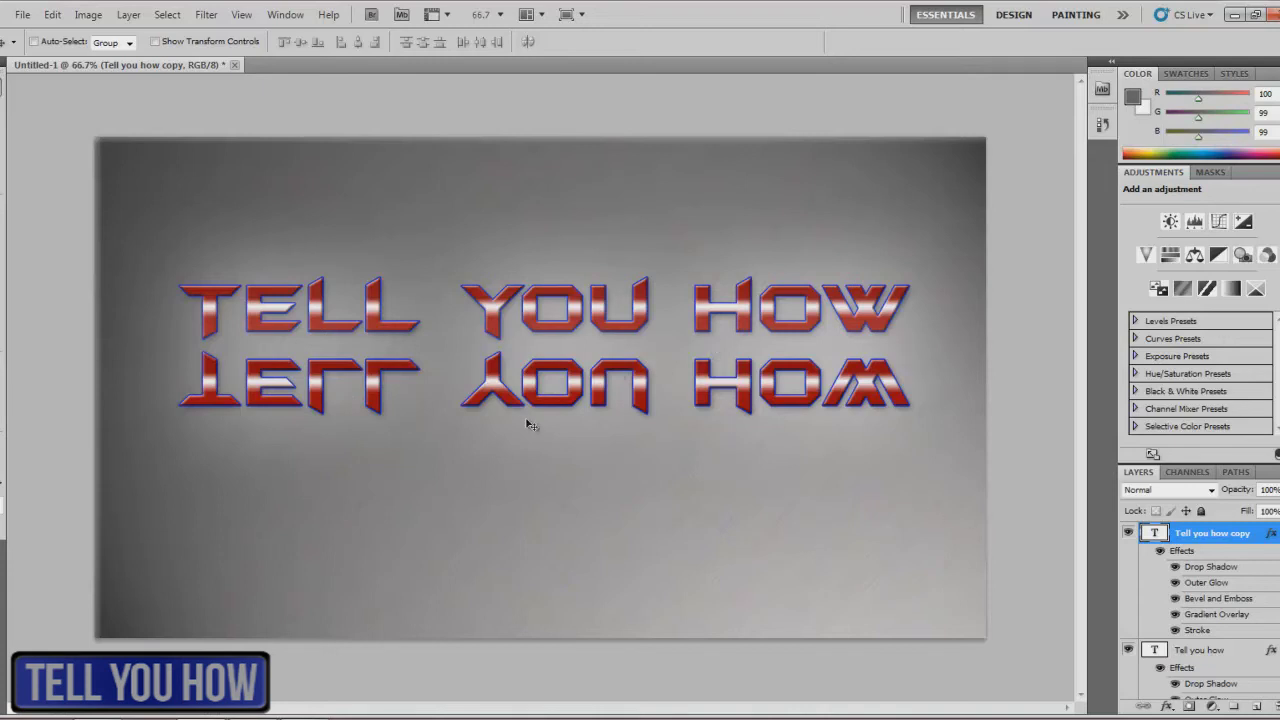
# Step: Nudge the flipped text copy upward in small increments until it nearly touches the bottom of the original lettering
pyautogui.press('Up')
pyautogui.press('Up')
pyautogui.press('Up')
pyautogui.press('Up')
pyautogui.press('Up')
pyautogui.press('Up')
pyautogui.press('Up')
pyautogui.press('Up')
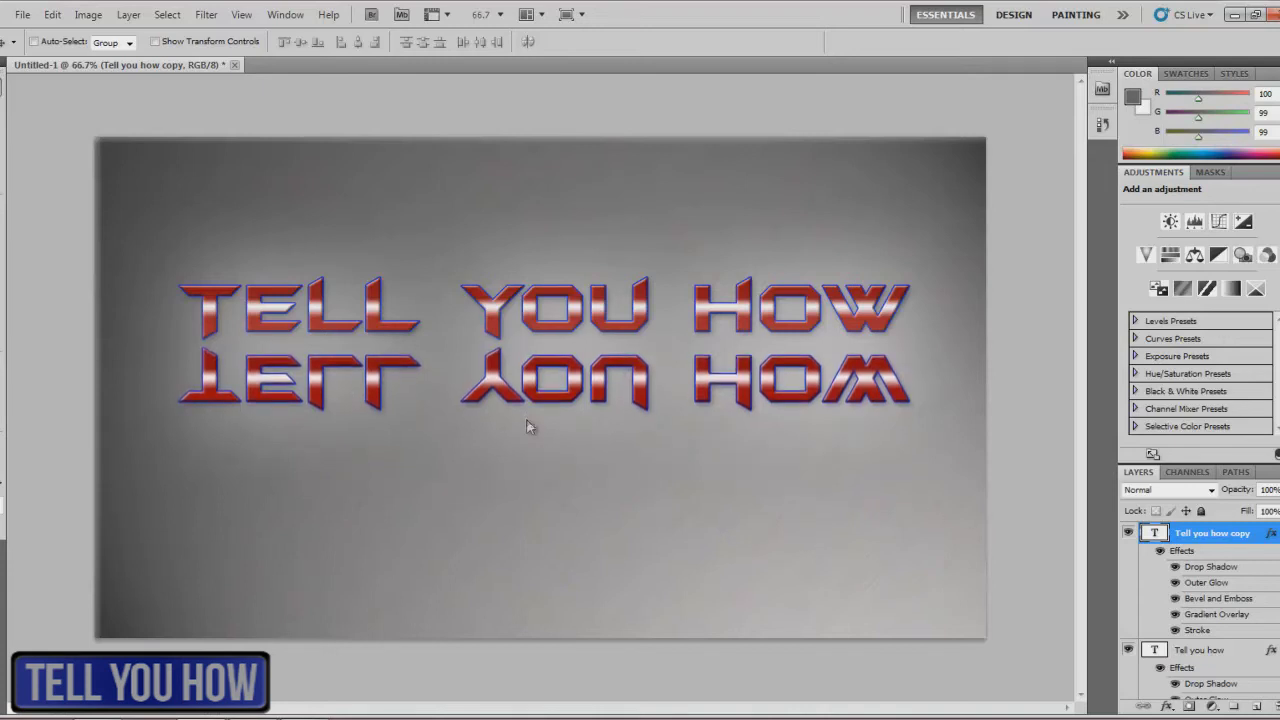
pyautogui.press('Up')
pyautogui.press('Up')
pyautogui.press('Up')
pyautogui.press('Up')
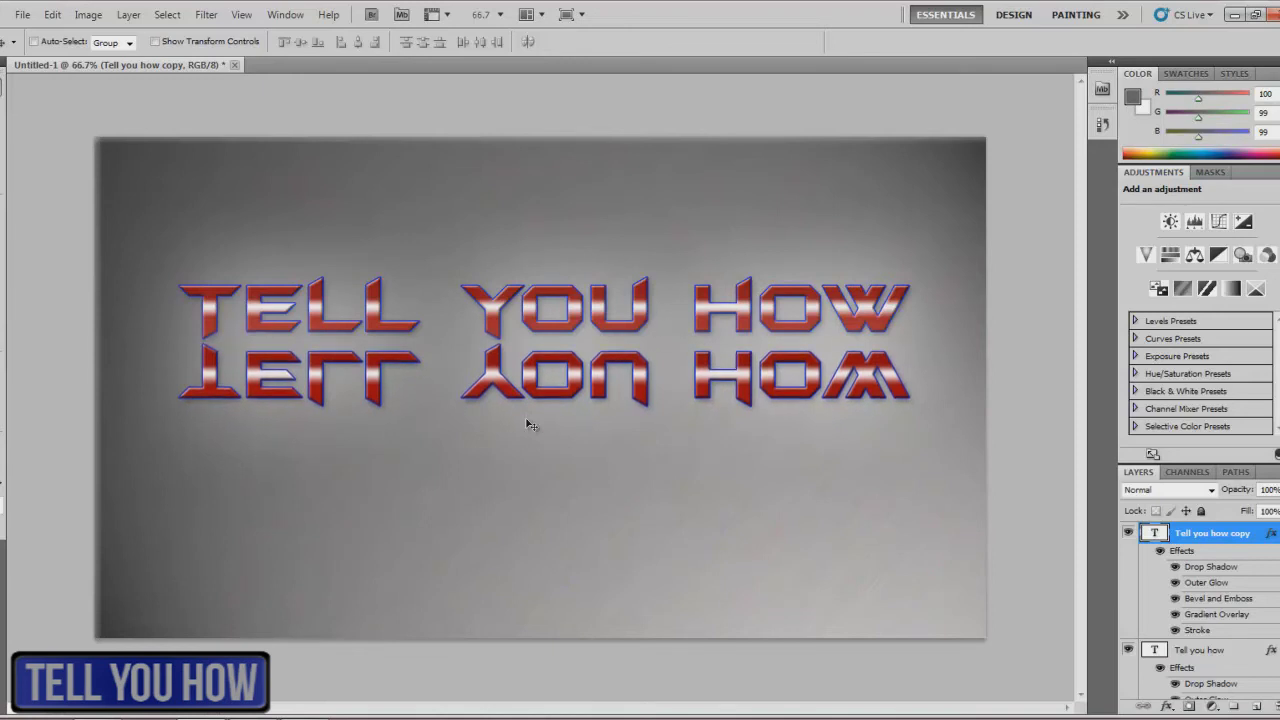
pyautogui.press('Up')
pyautogui.press('Up')
# Step: Lower the opacity of the flipped text layer to 38% so it looks like a faint reflection
pyautogui.click(1277, 510)
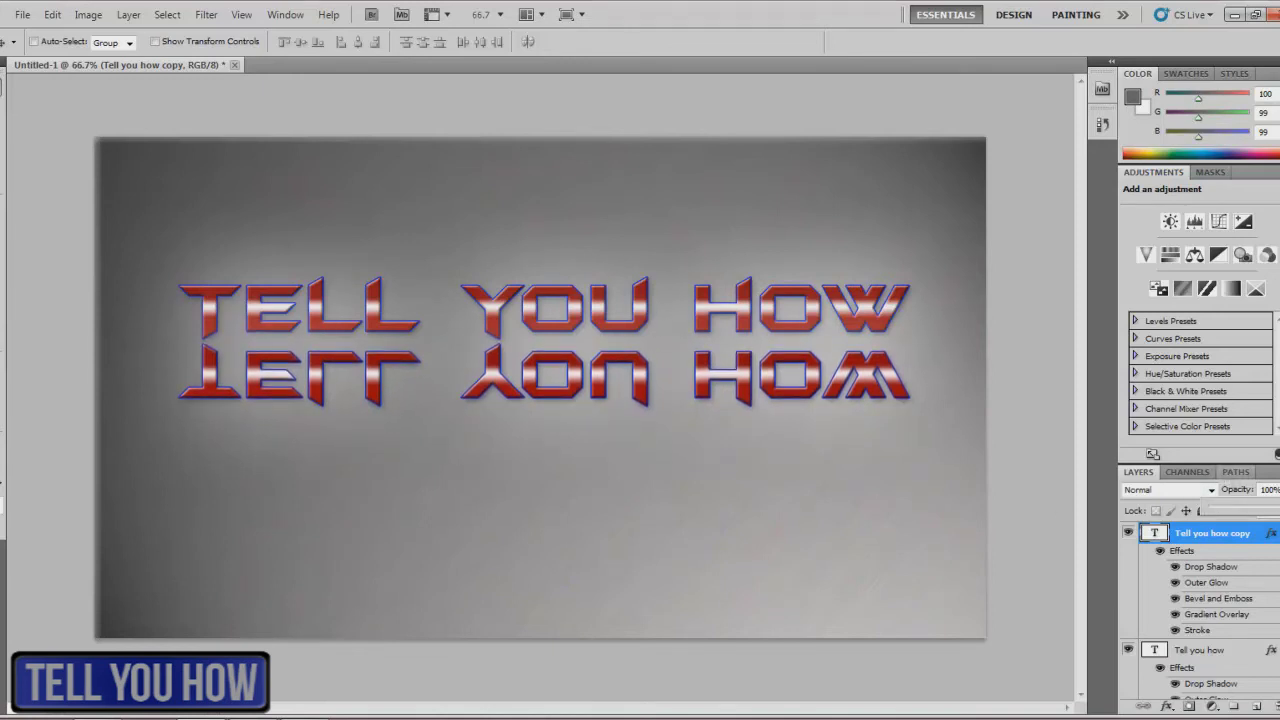
pyautogui.moveTo(1265, 508); pyautogui.dragTo(1236, 512)
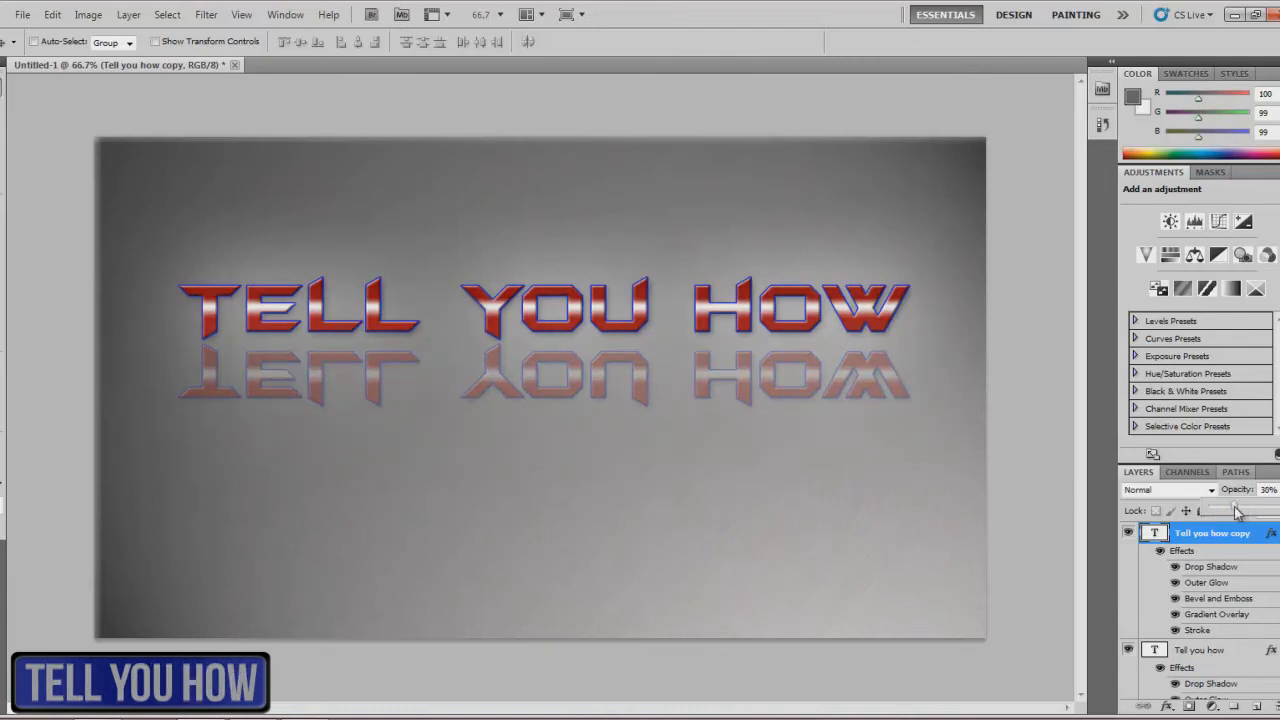
pyautogui.moveTo(1231, 512); pyautogui.dragTo(1243, 510)
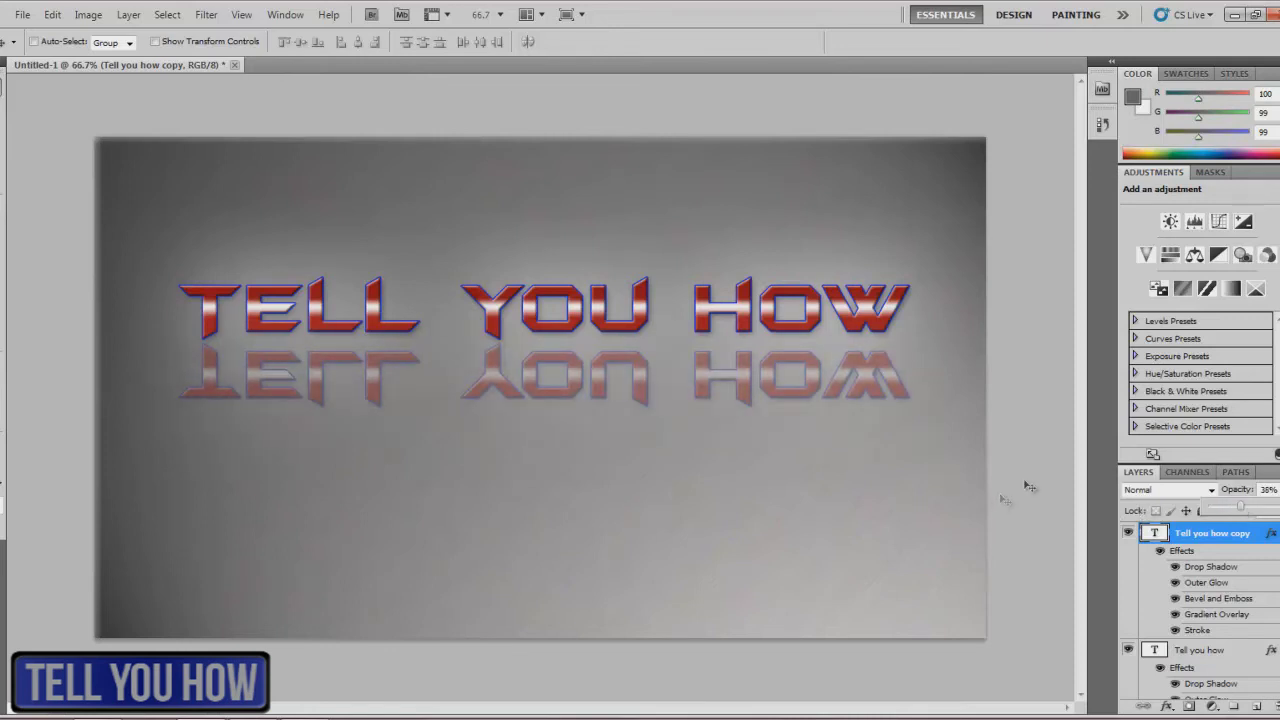
pyautogui.click(1110, 457)
pyautogui.scroll(-3, 1220, 587)
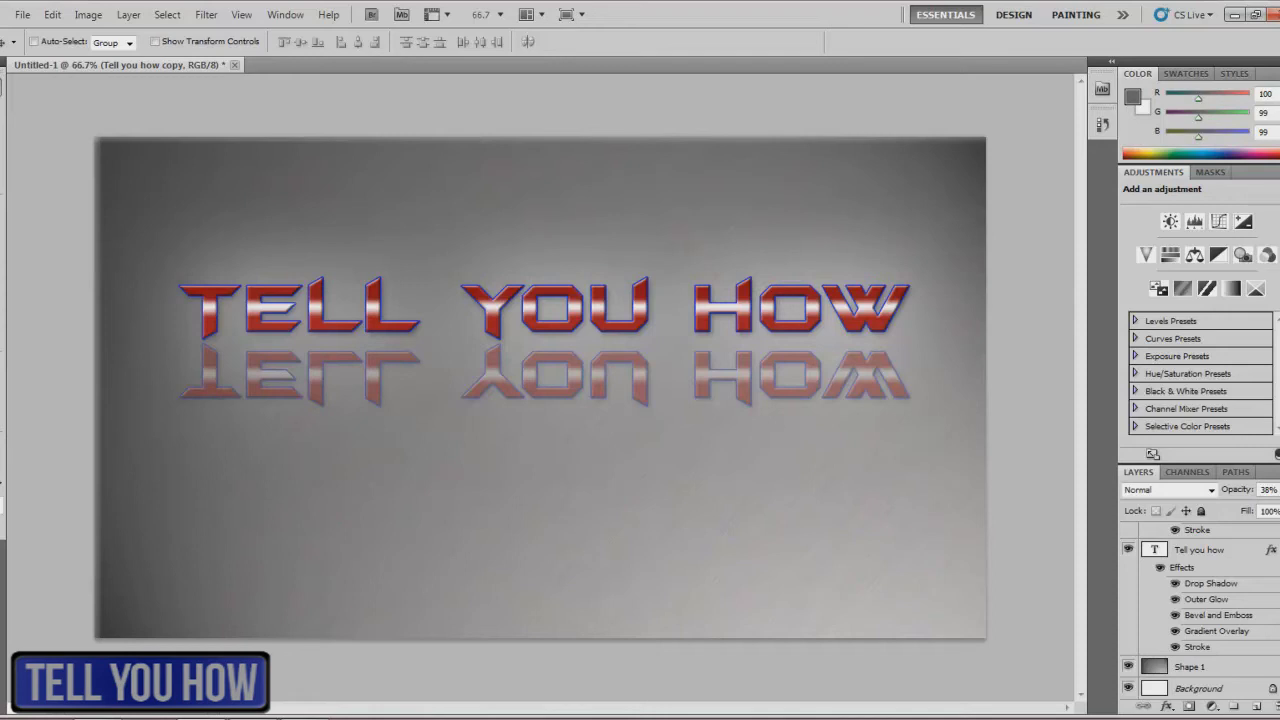
pyautogui.click(1266, 702)
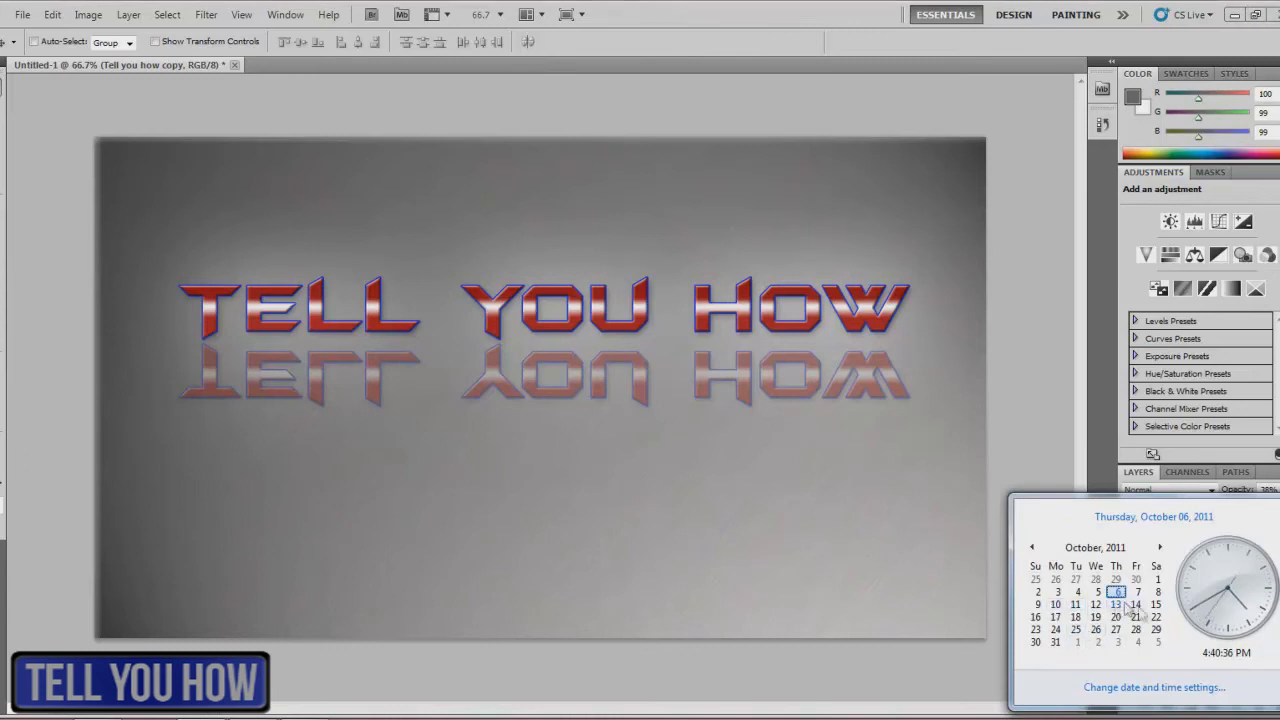
pyautogui.press('Escape')
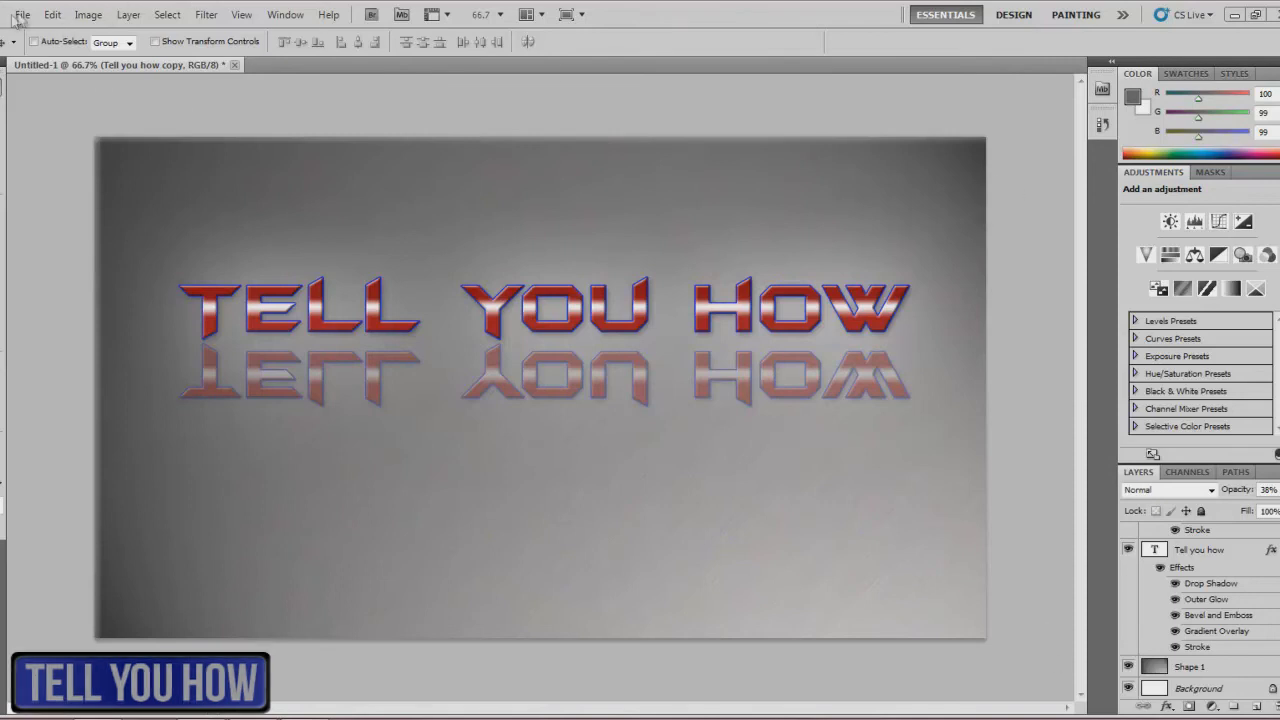
# Step: Save the wallpaper to Public Pictures as a JPEG named tutorial, with Maximum quality 12 and the Baseline ("Standard") format option
pyautogui.click(24, 15)
pyautogui.click(46, 270)
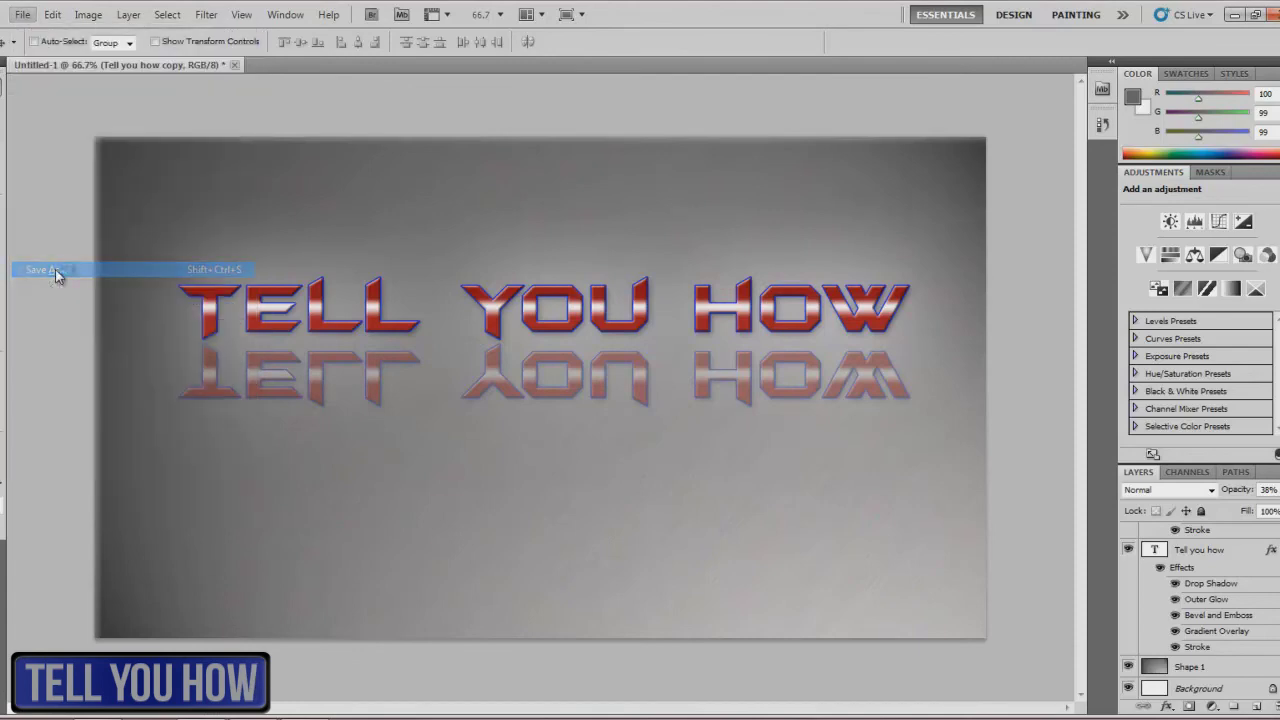
pyautogui.click(657, 393)
pyautogui.click(630, 526)
pyautogui.doubleClick(638, 371)
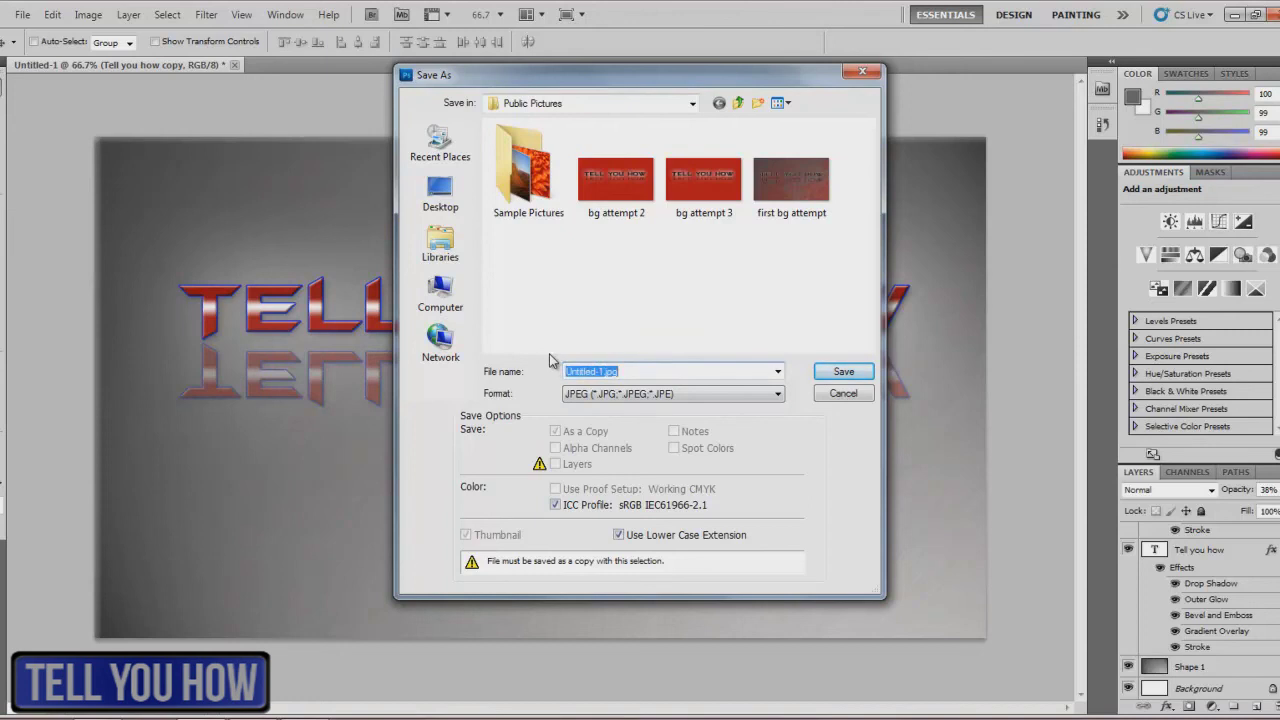
pyautogui.write('tutorial')
pyautogui.press('Return')
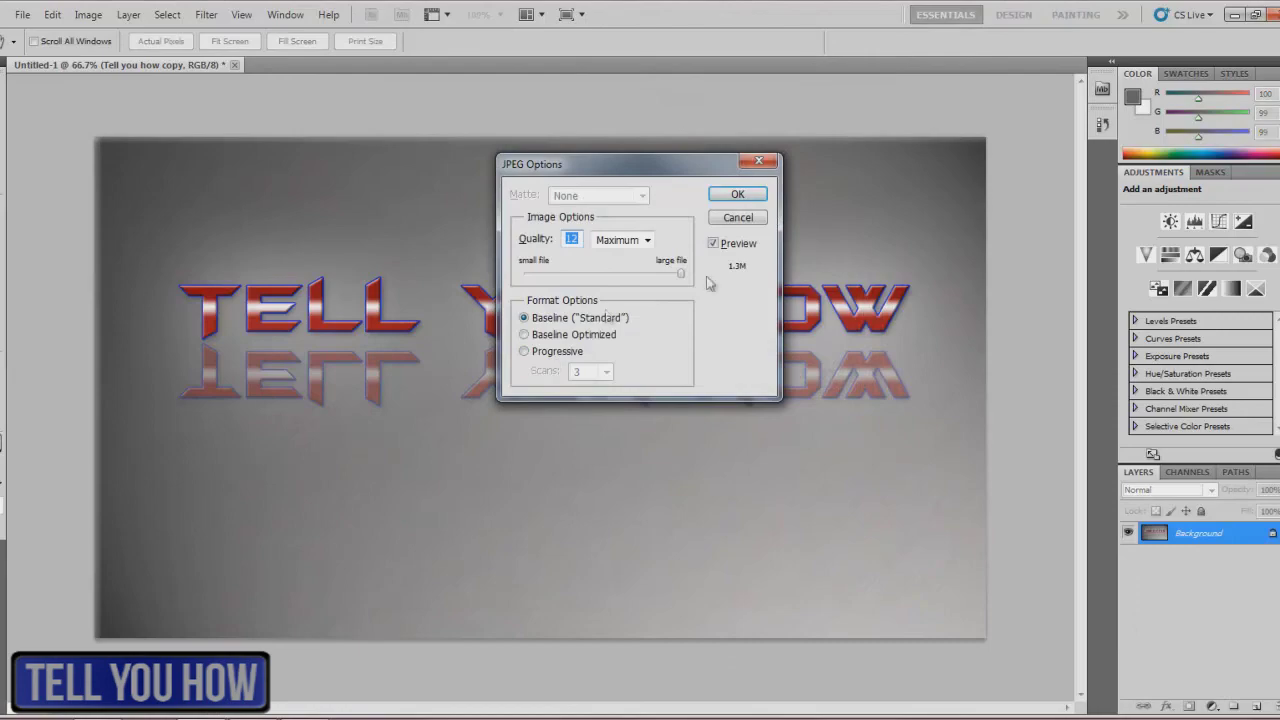
pyautogui.click(724, 196)
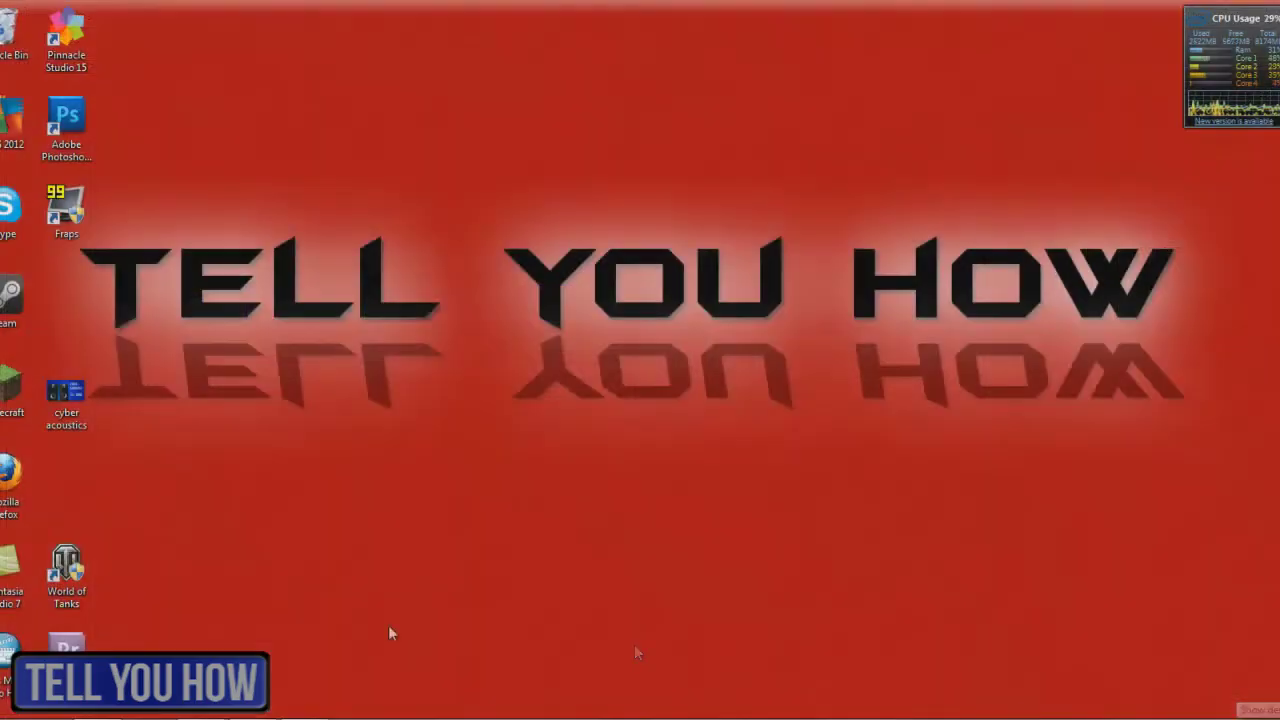
# Step: Open the saved tutorial image from the Windows Pictures library in Windows Photo Viewer
pyautogui.press('super')
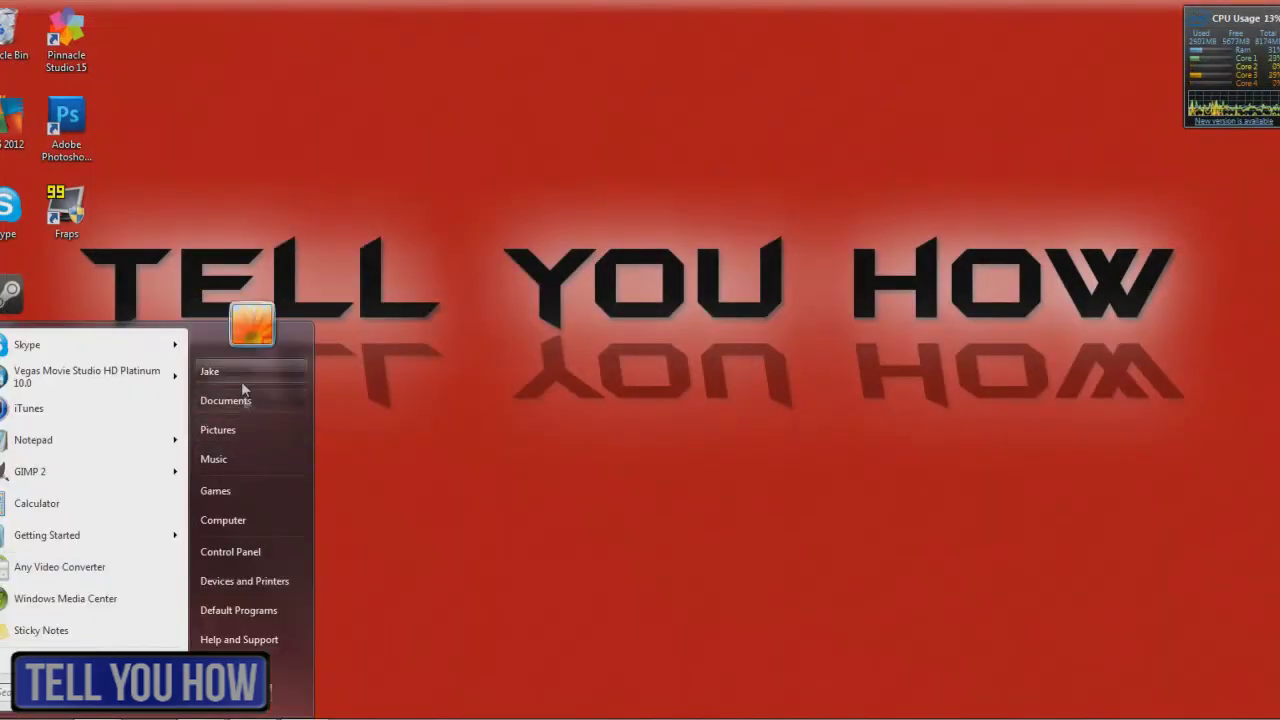
pyautogui.click(246, 436)
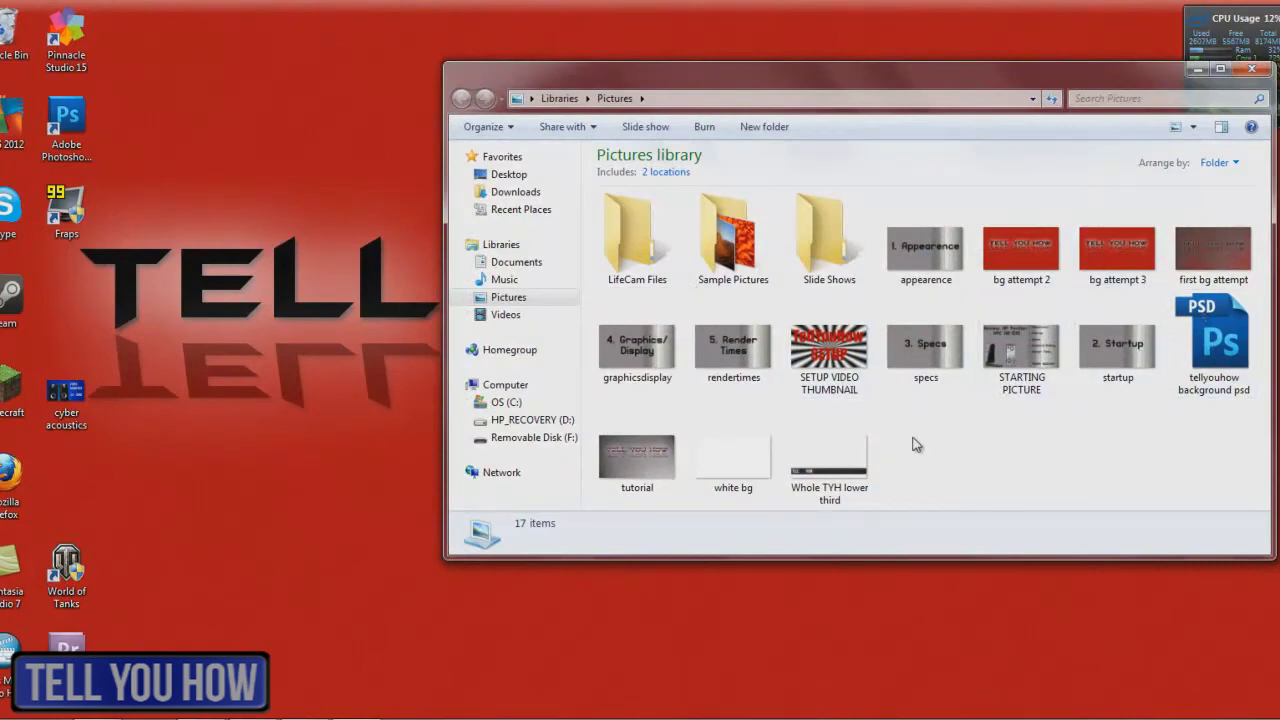
pyautogui.doubleClick(636, 459)
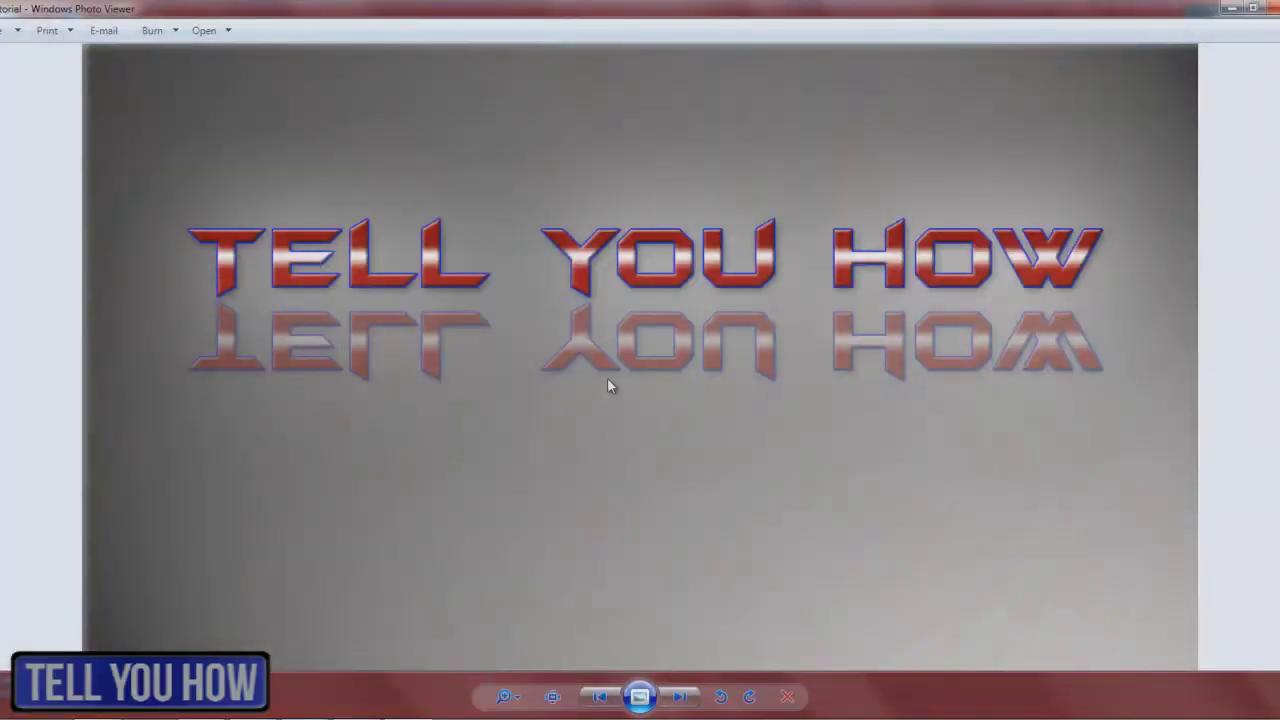
# Step: Set the tutorial image as the desktop background, and clear the photo viewer and Pictures library windows from the desktop
pyautogui.rightClick(607, 377)
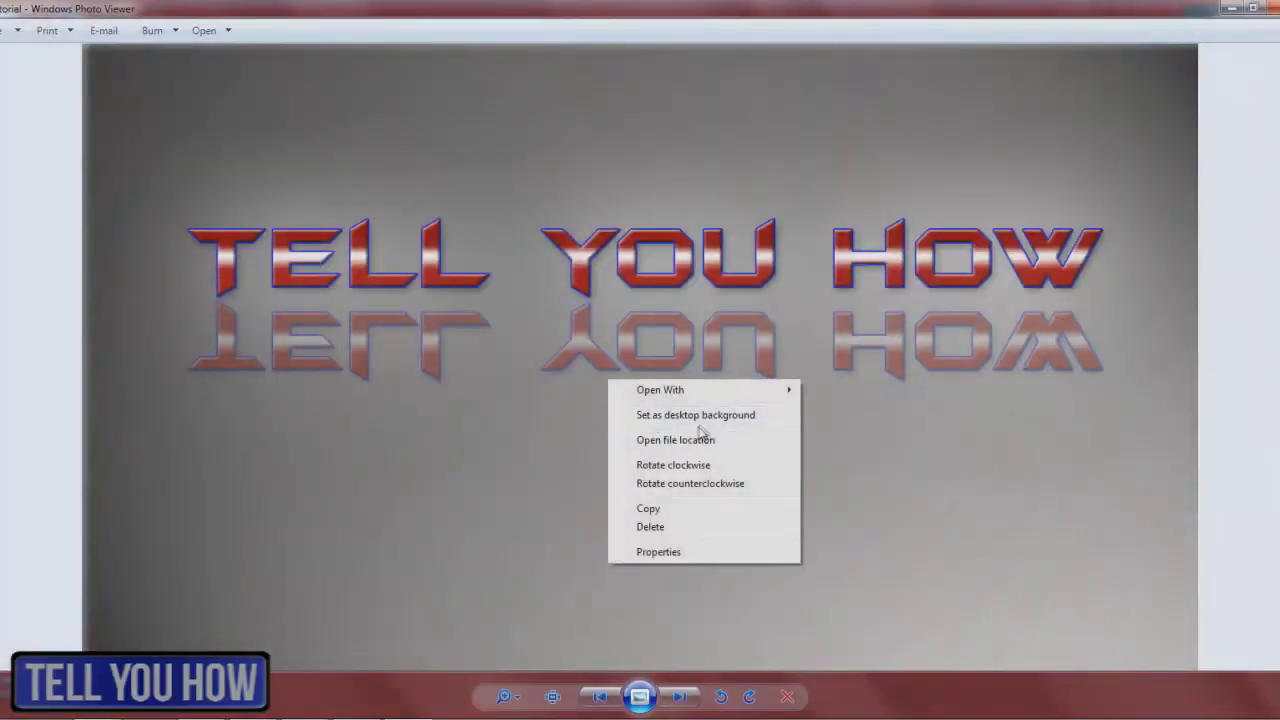
pyautogui.click(702, 415)
pyautogui.click(1271, 8)
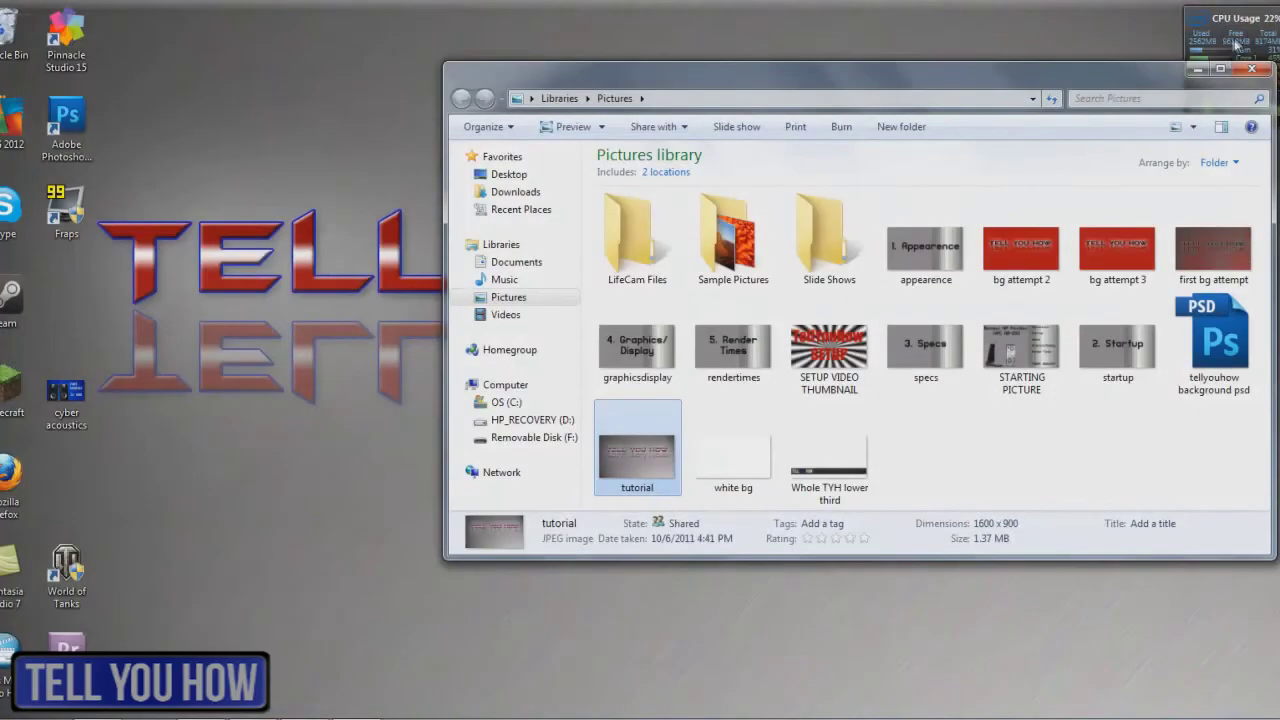
pyautogui.click(1212, 62)
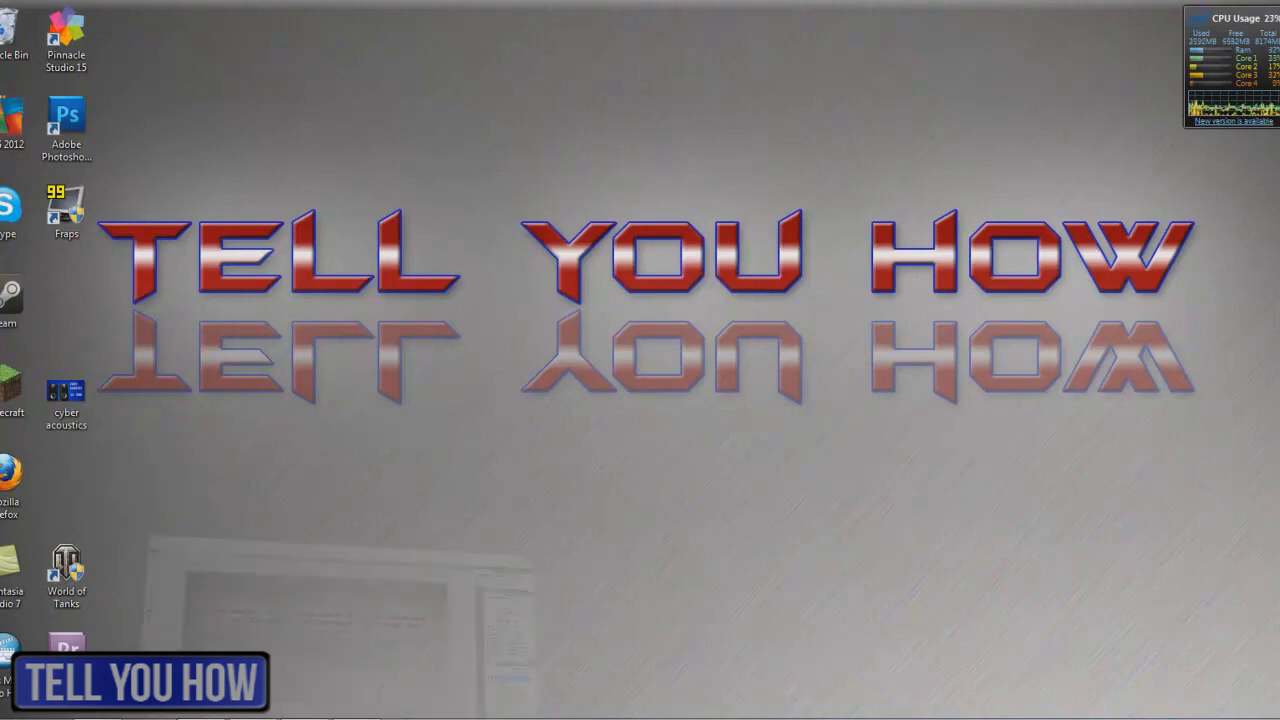
pyautogui.click(240, 712)
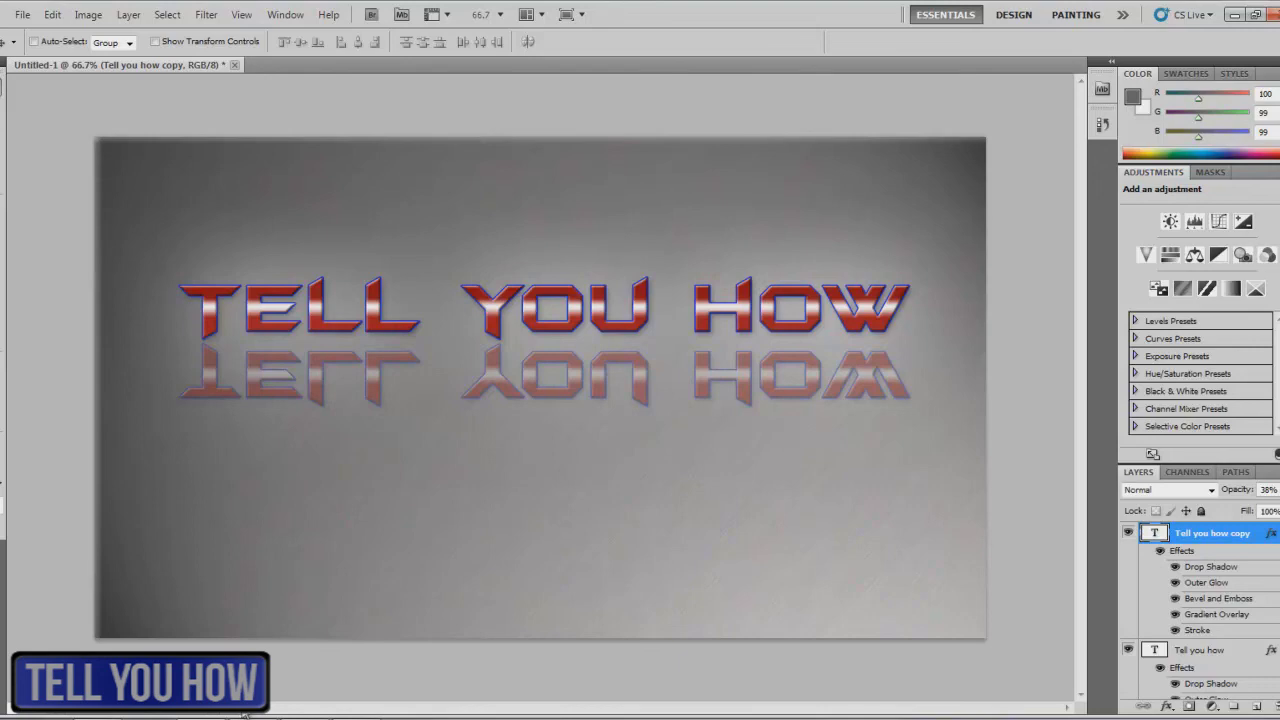
pyautogui.click(1233, 14)
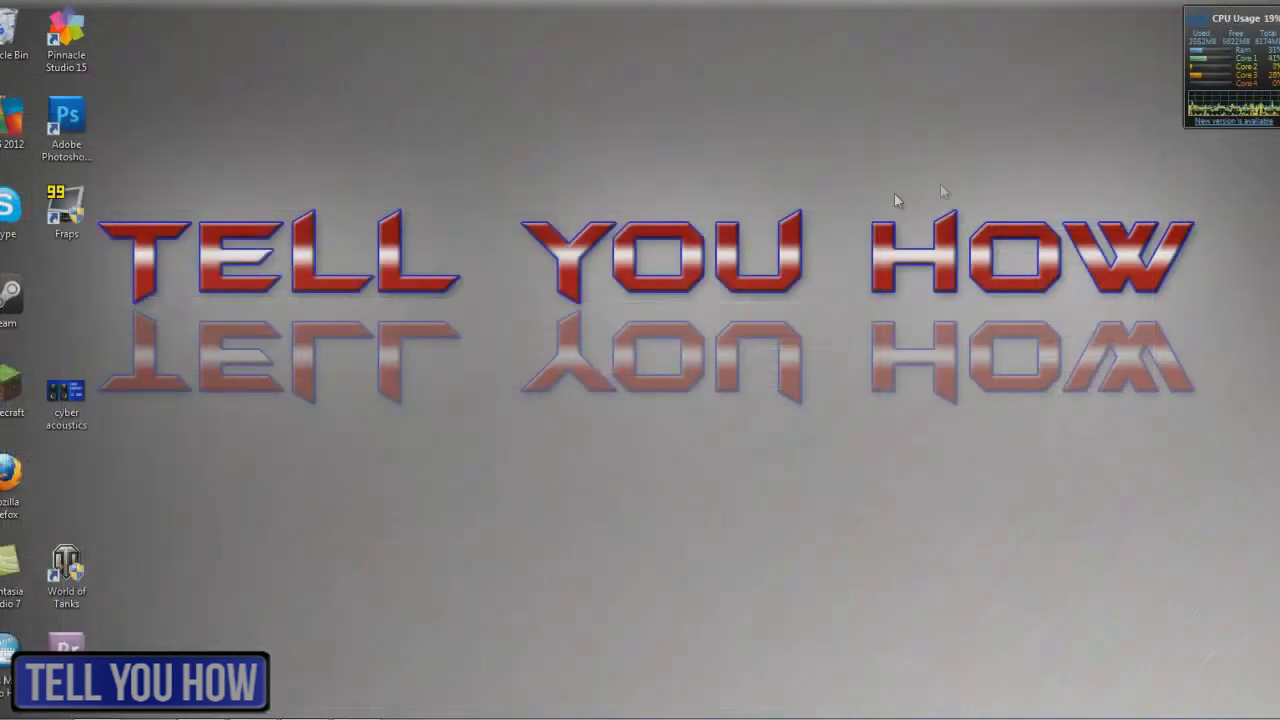